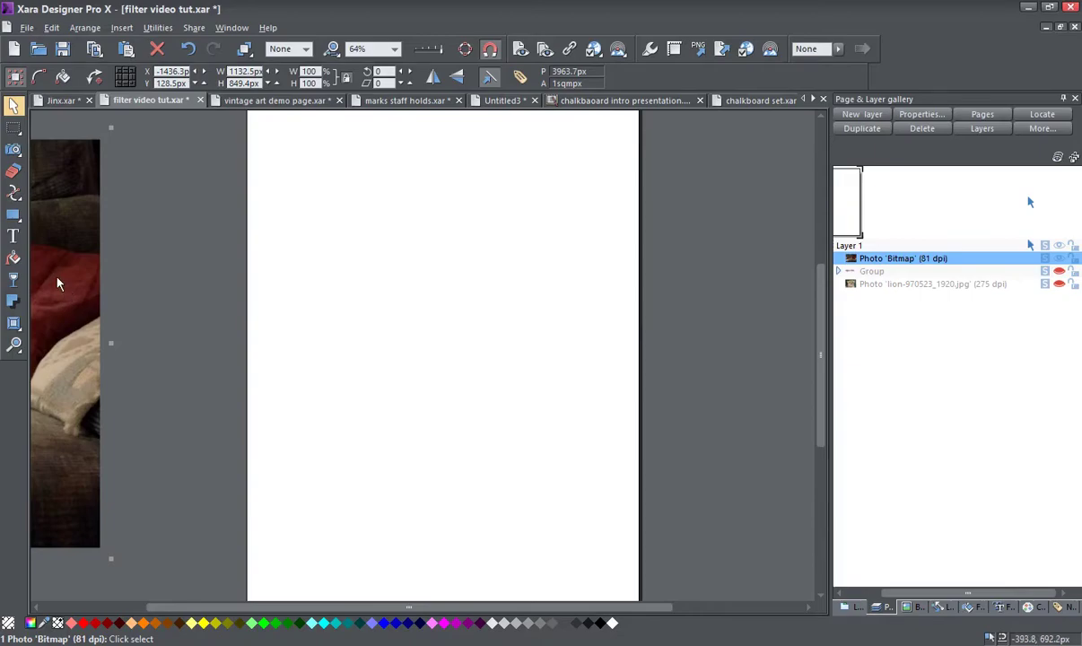
- Move the kitten photo onto the page and draw a rectangle about 933 px square over it
drag(135, 279, 670, 289)
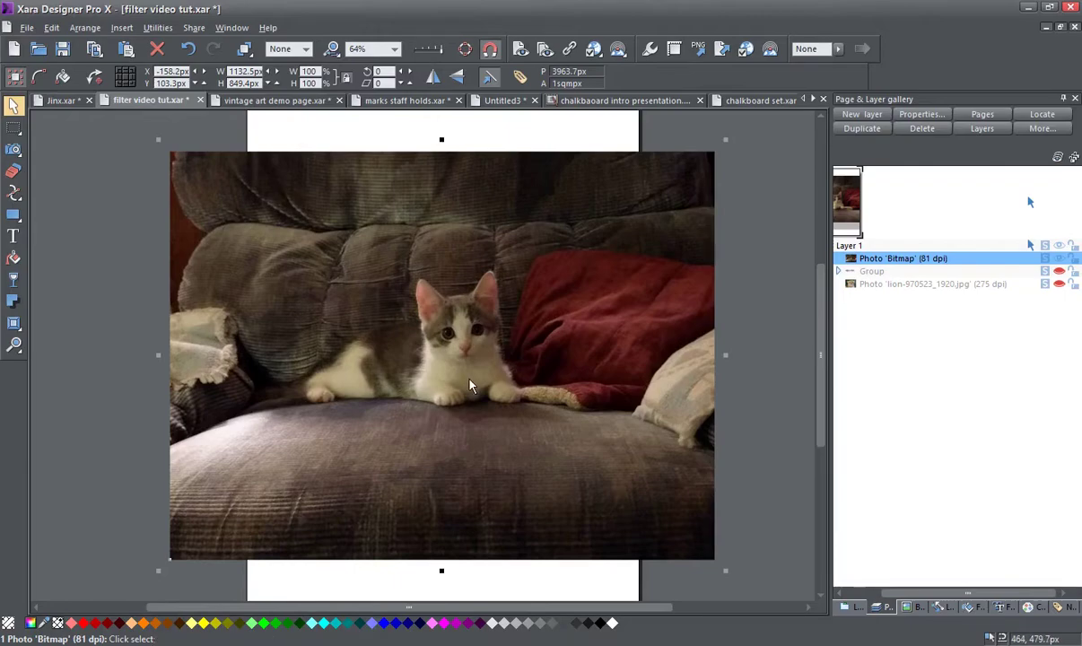
click(109, 330)
mouse_move(12, 219)
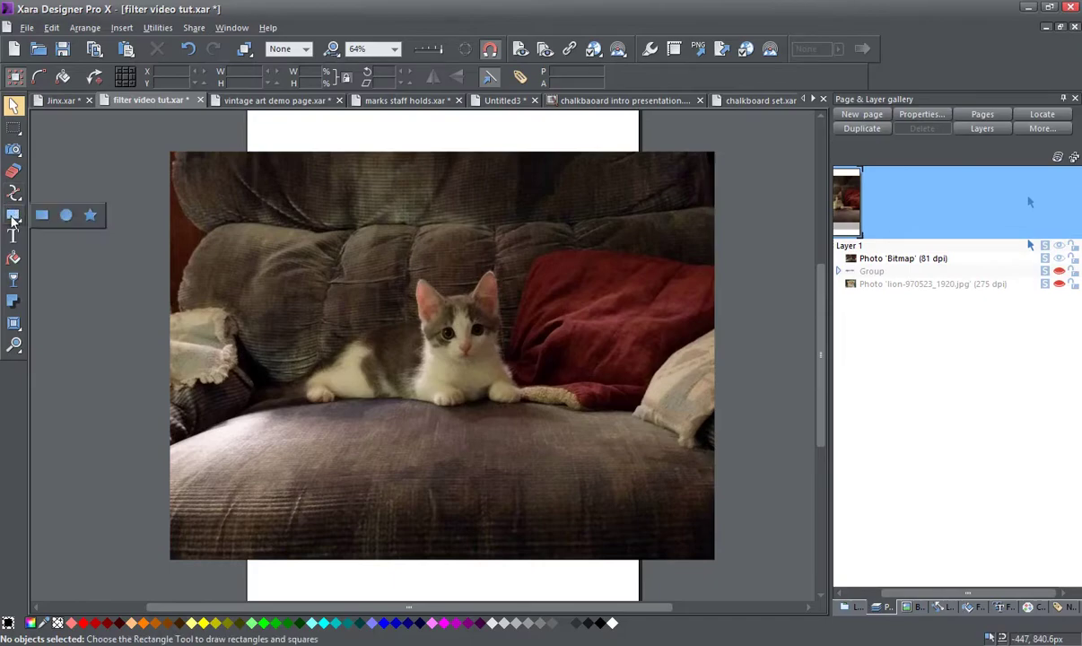
click(42, 217)
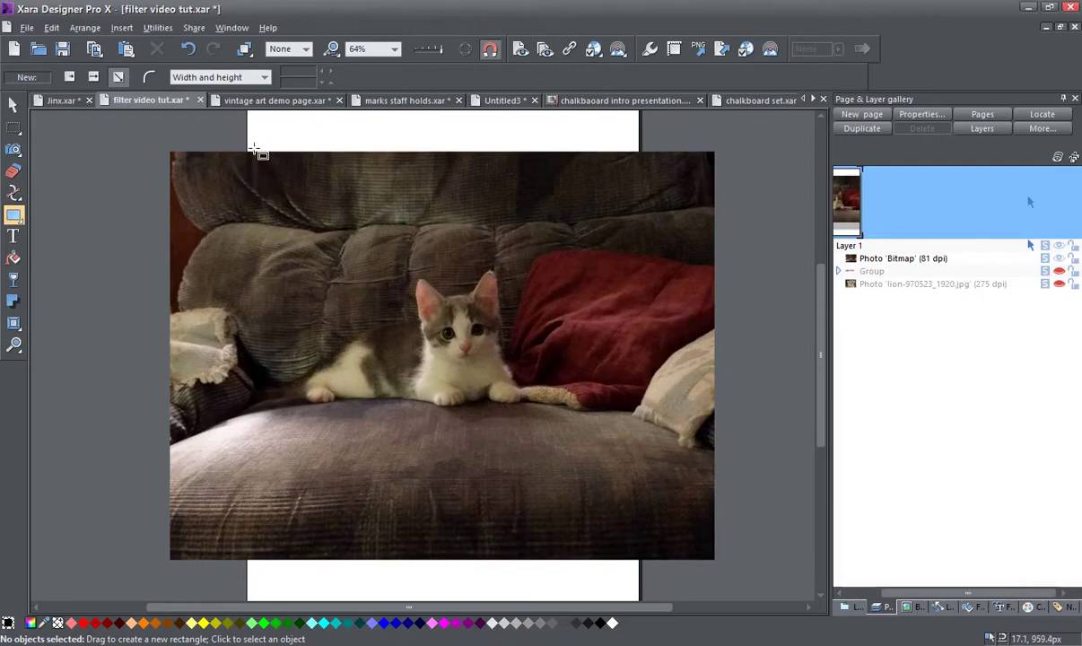
drag(255, 143, 595, 523)
click(14, 106)
drag(537, 367, 511, 370)
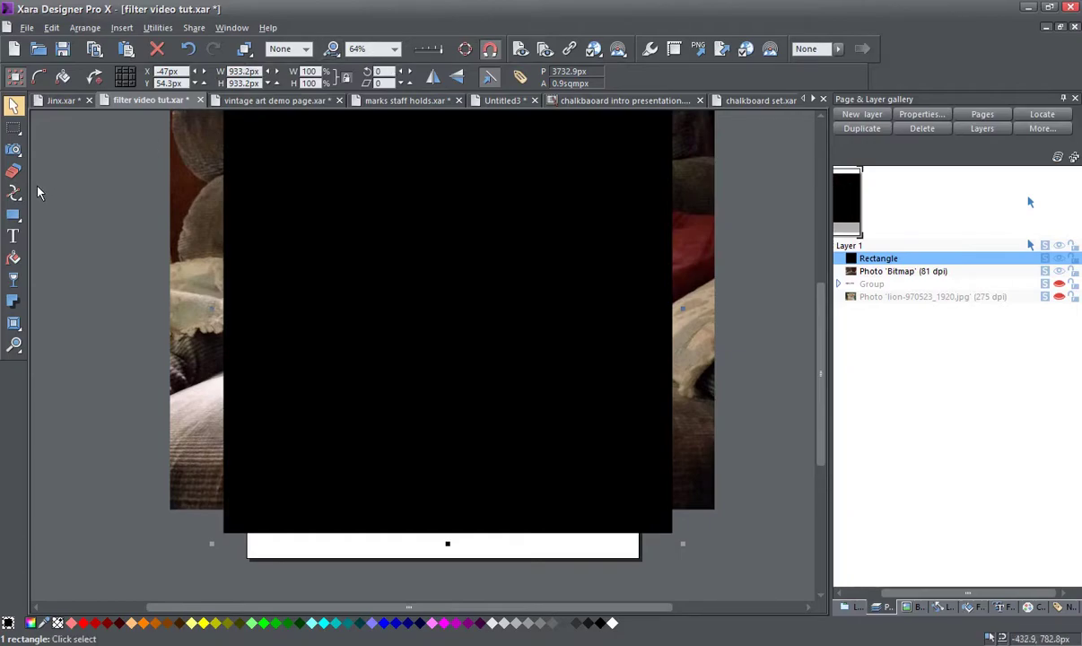
- Set the black rectangle's width and height to 800 px each and deselect it
click(232, 71)
drag(228, 71, 250, 70)
text(800)
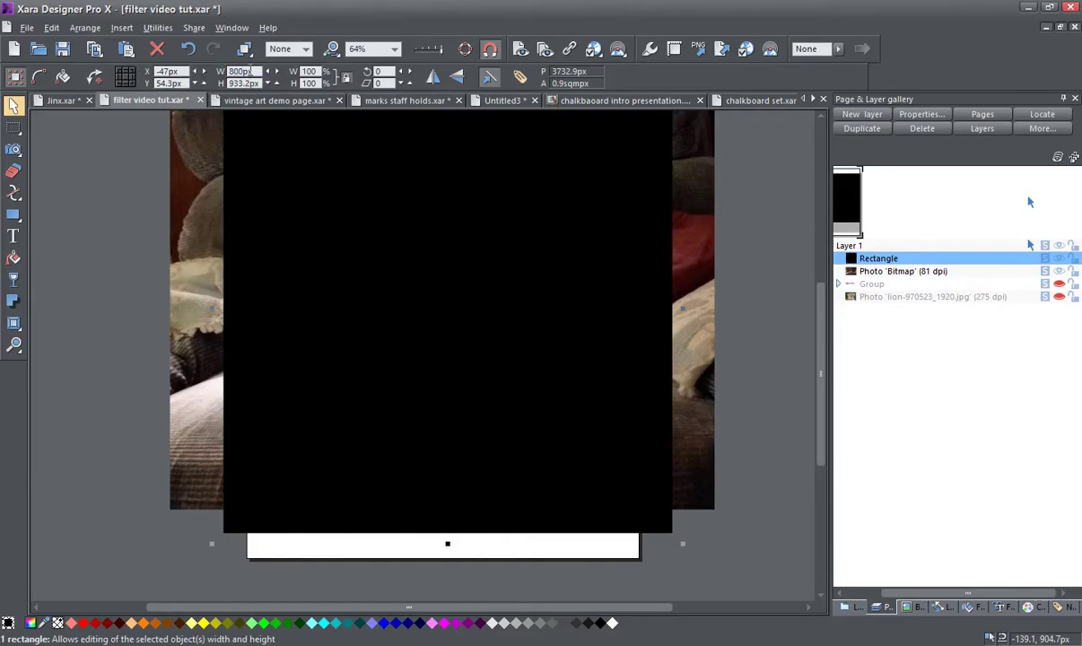
click(235, 83)
drag(229, 82, 251, 82)
text(800)
key(Return)
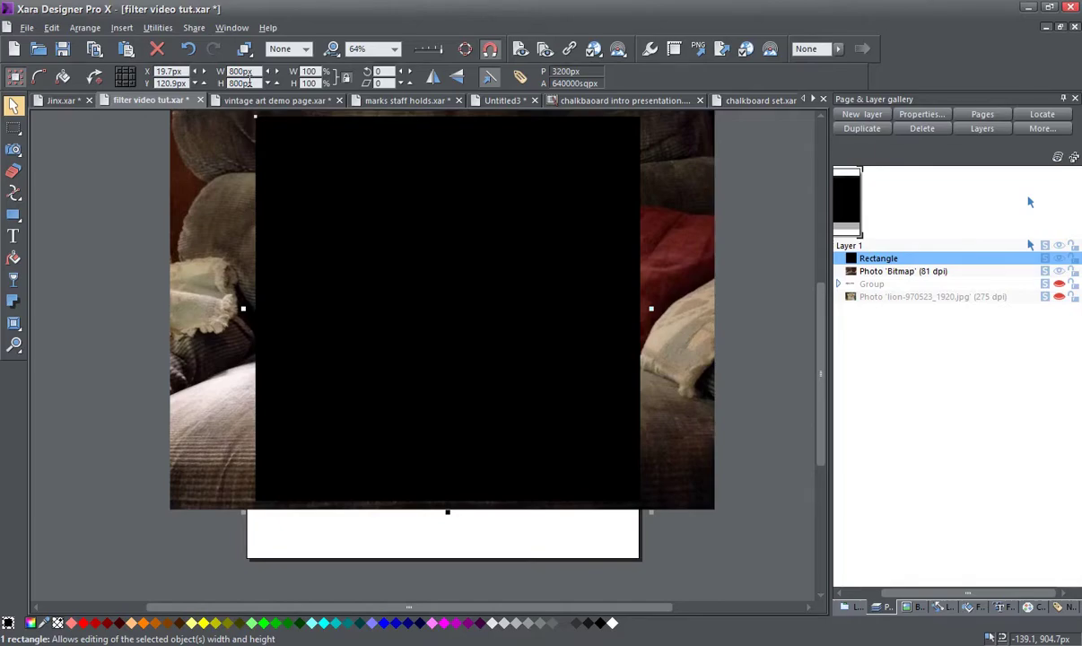
click(74, 212)
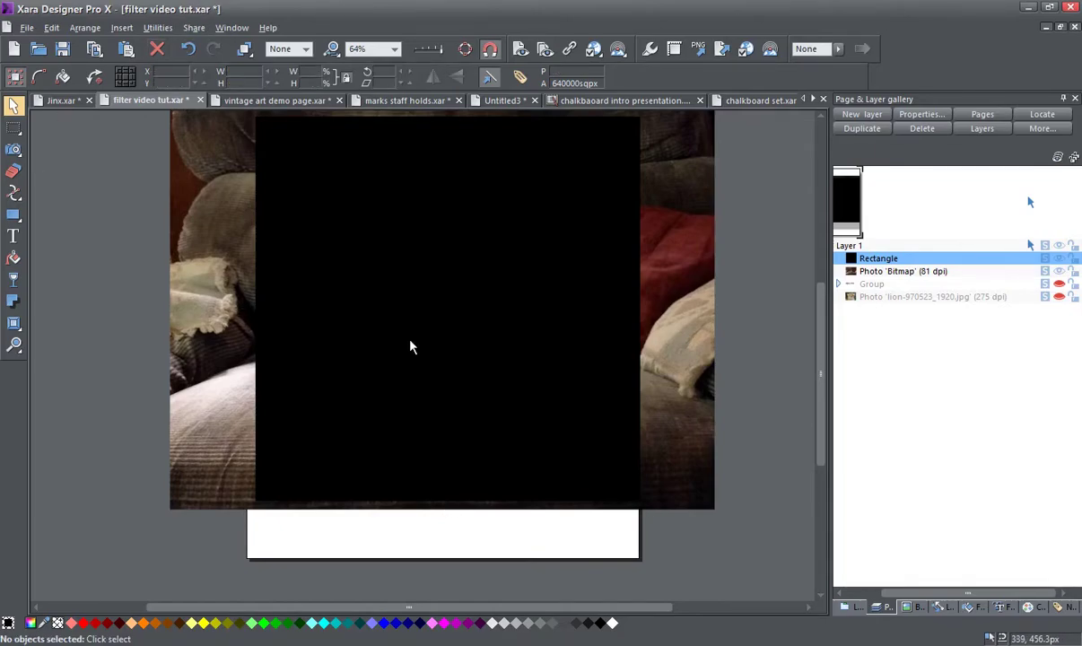
- Reposition the black square over the area of the kitten photo to keep and send it to the back
scroll(410, 341, down, 1)
drag(410, 340, 437, 377)
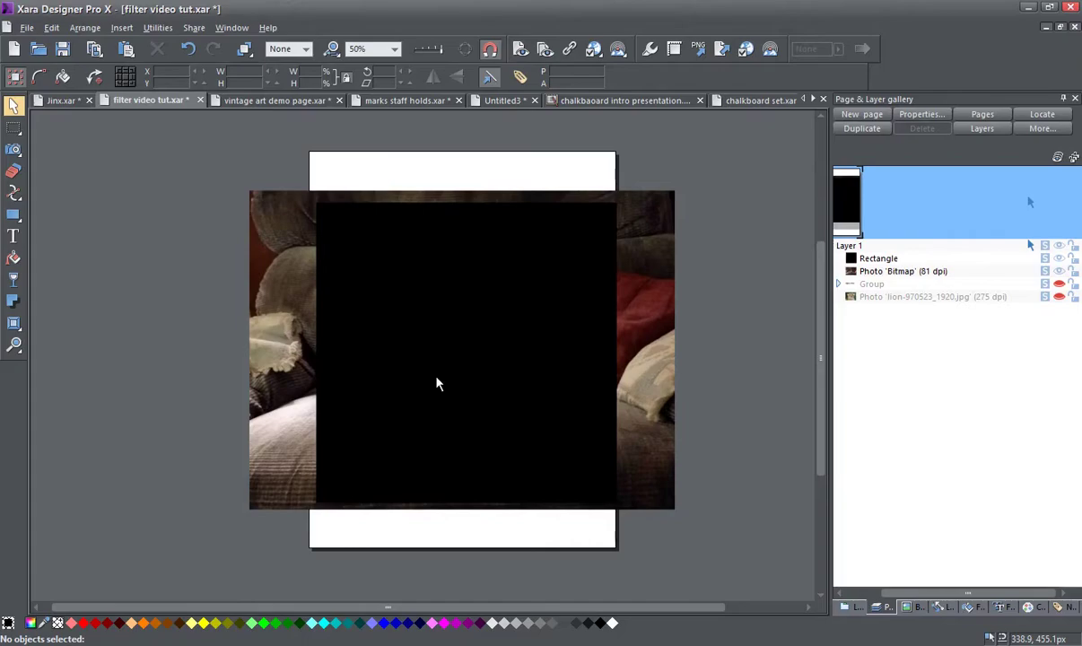
mouse_move(529, 384)
mouse_down()
mouse_move(524, 373)
mouse_move(522, 384)
mouse_up()
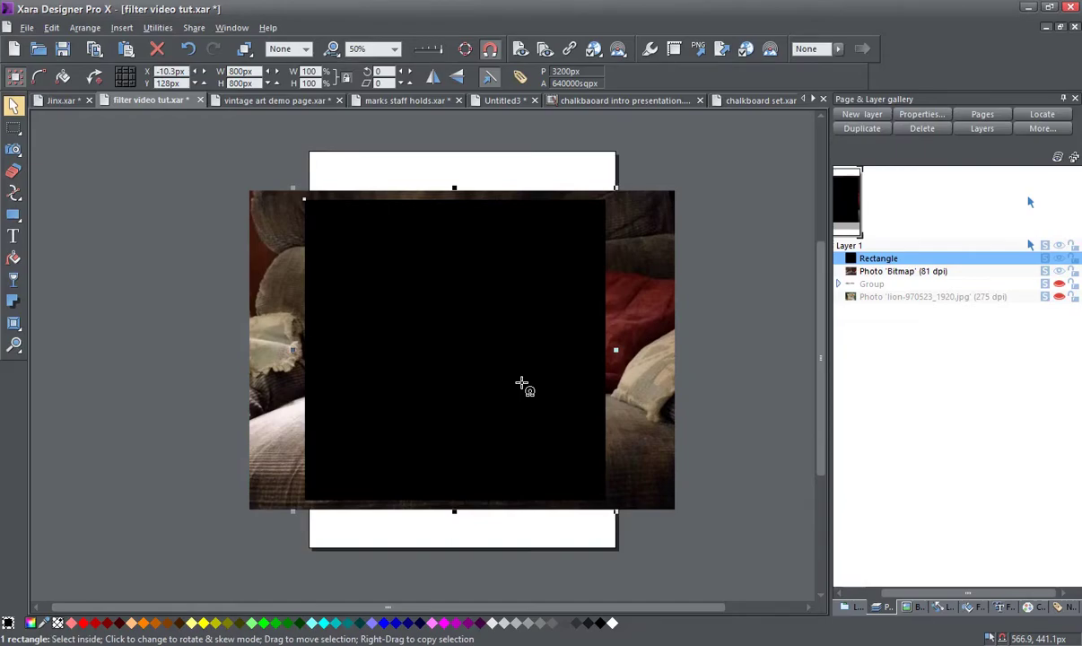
key(ctrl+shift+b)
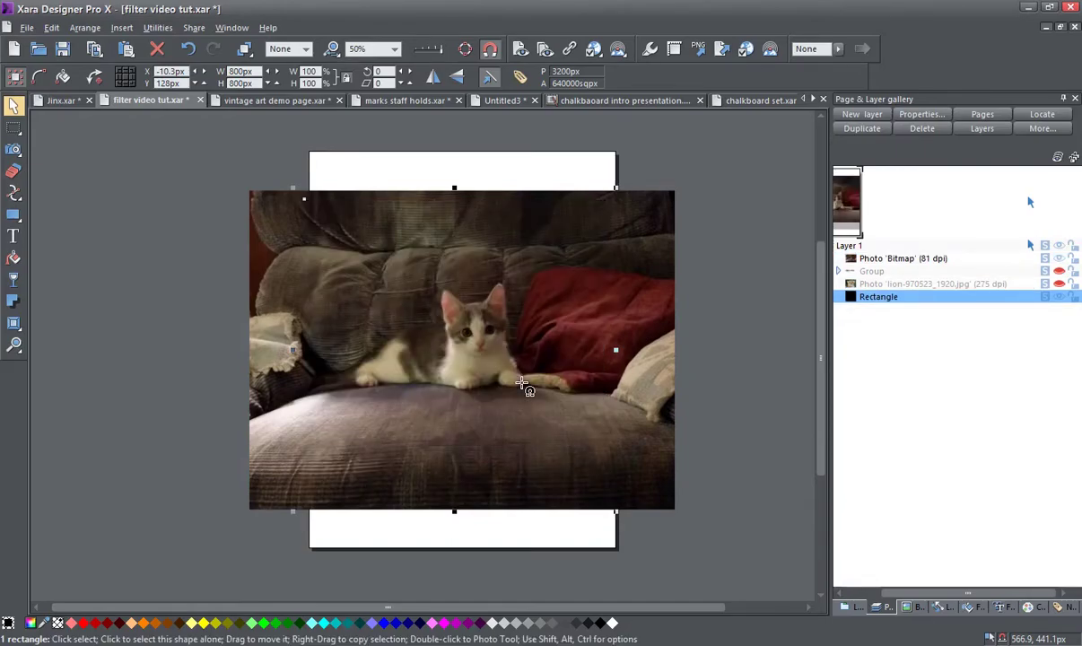
- Clip the kitten photo to the square and centre the clipped picture horizontally on the page
shift+click(460, 343)
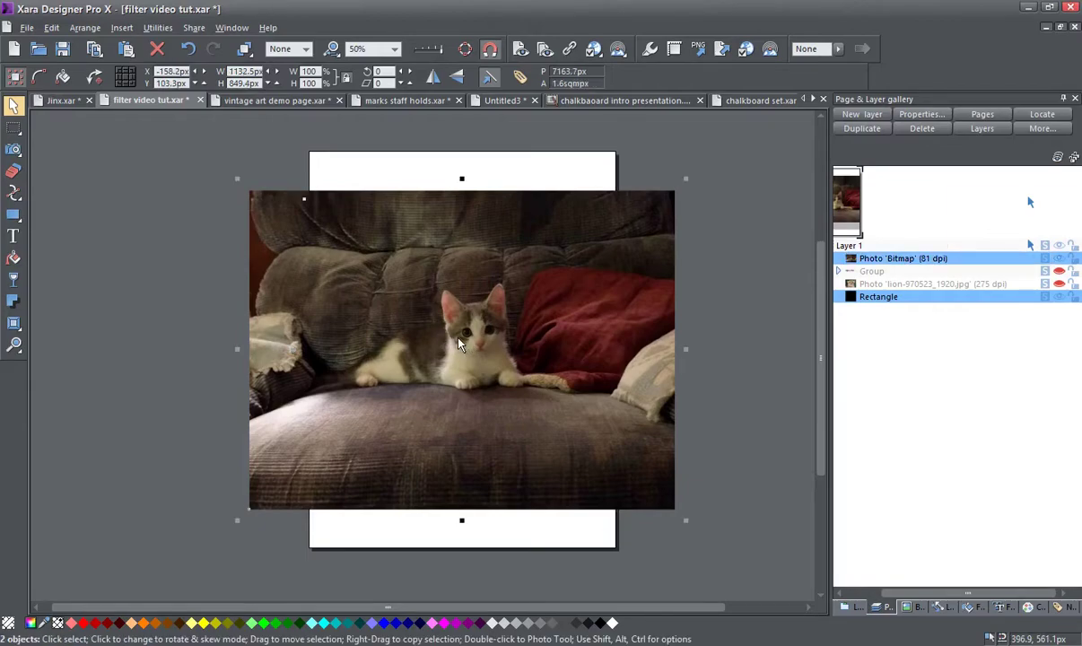
key(q)
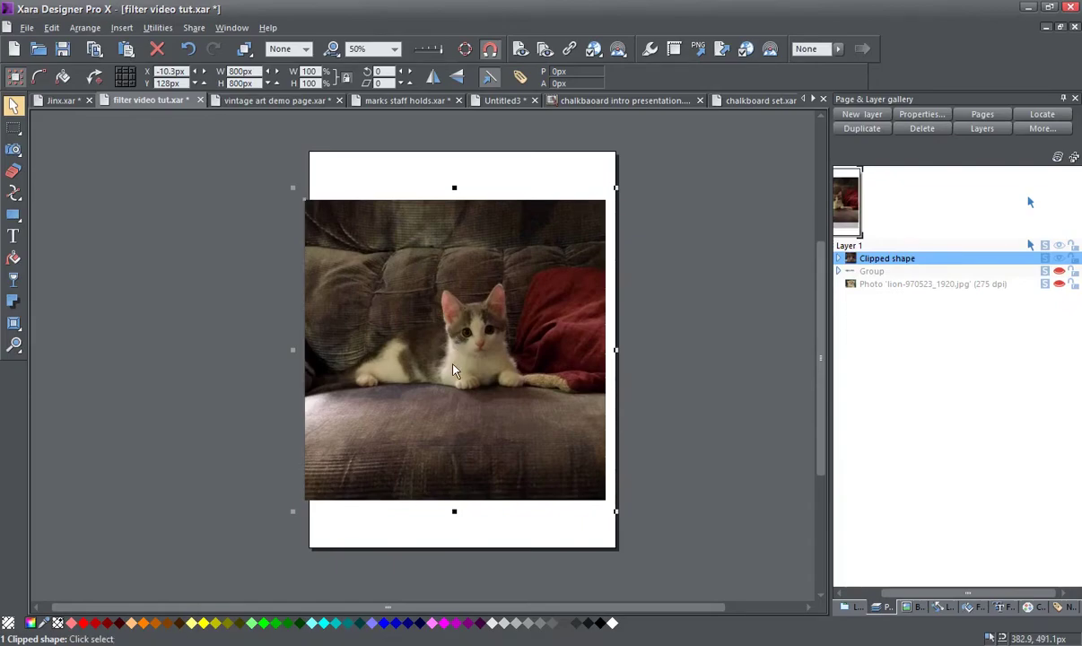
drag(458, 352, 459, 363)
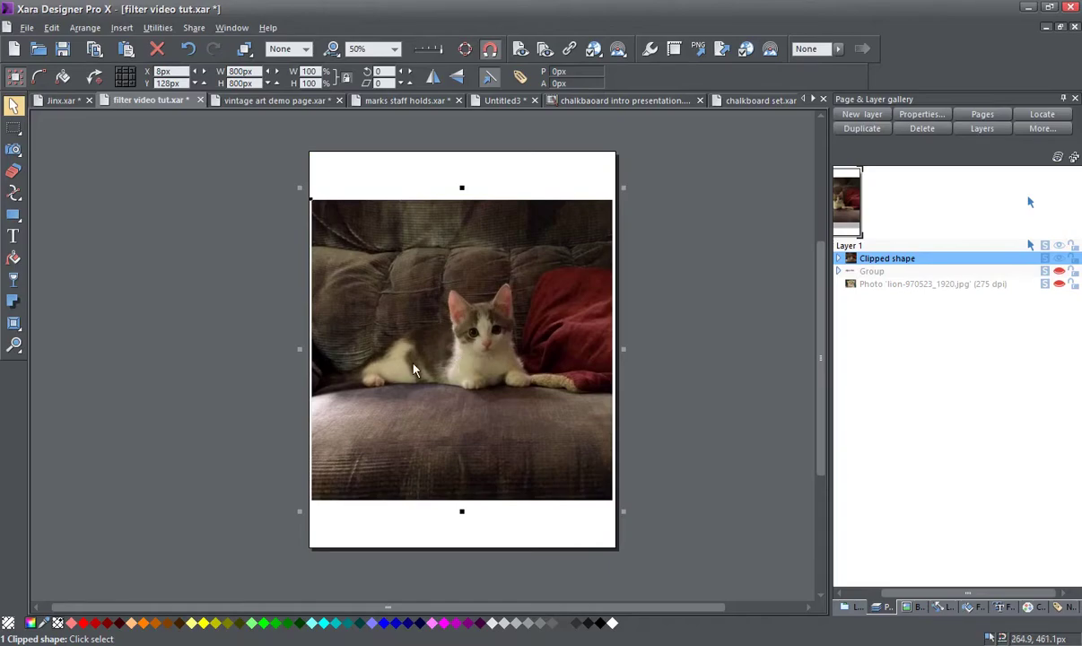
- Create an 800 by 800 px PNG bitmap copy of the clipped picture at 96 dpi in True color + Alpha
right_click(416, 359)
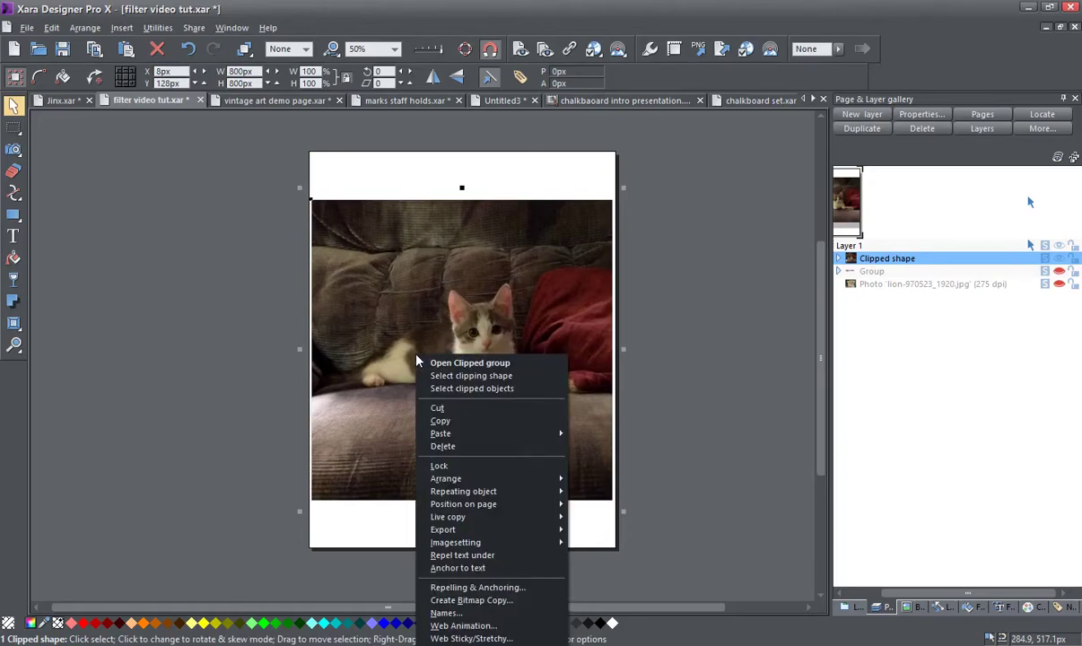
click(496, 607)
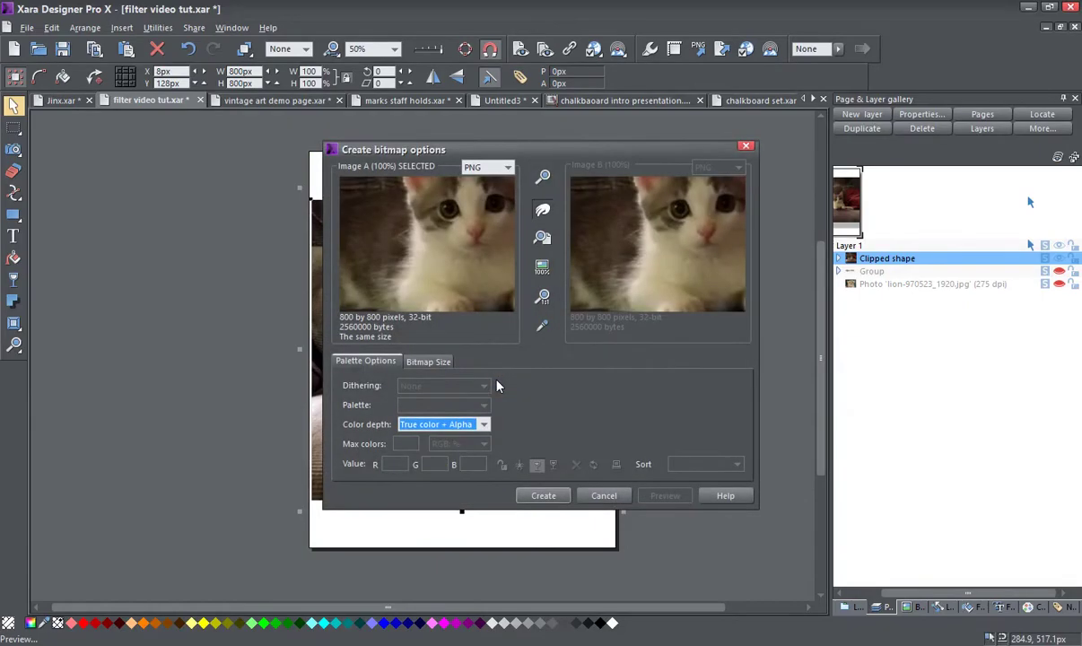
click(421, 363)
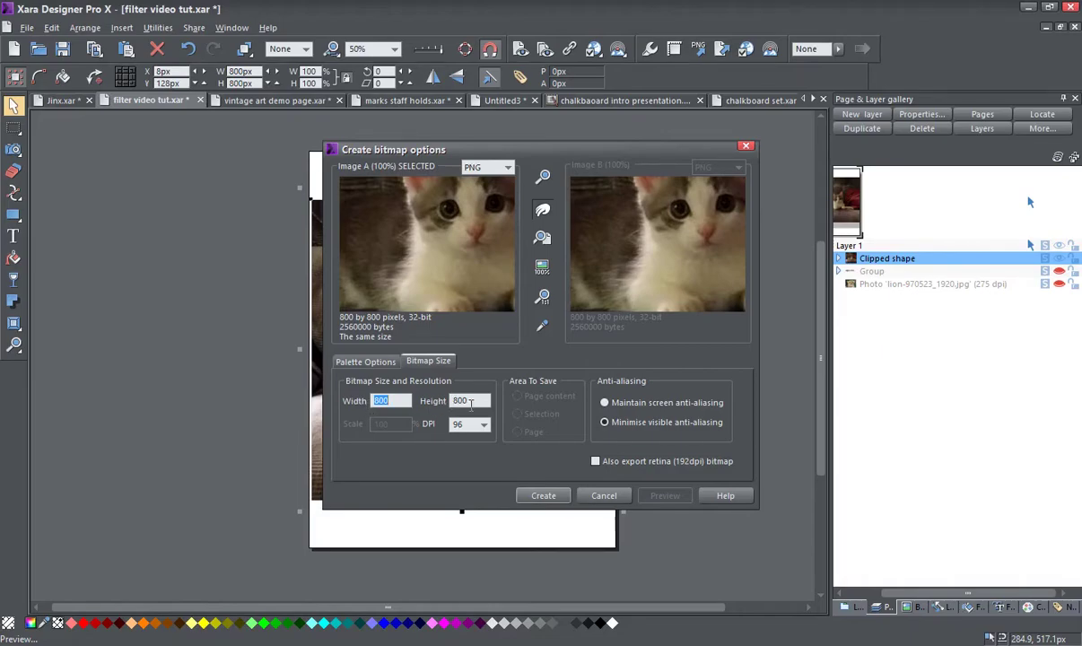
click(543, 496)
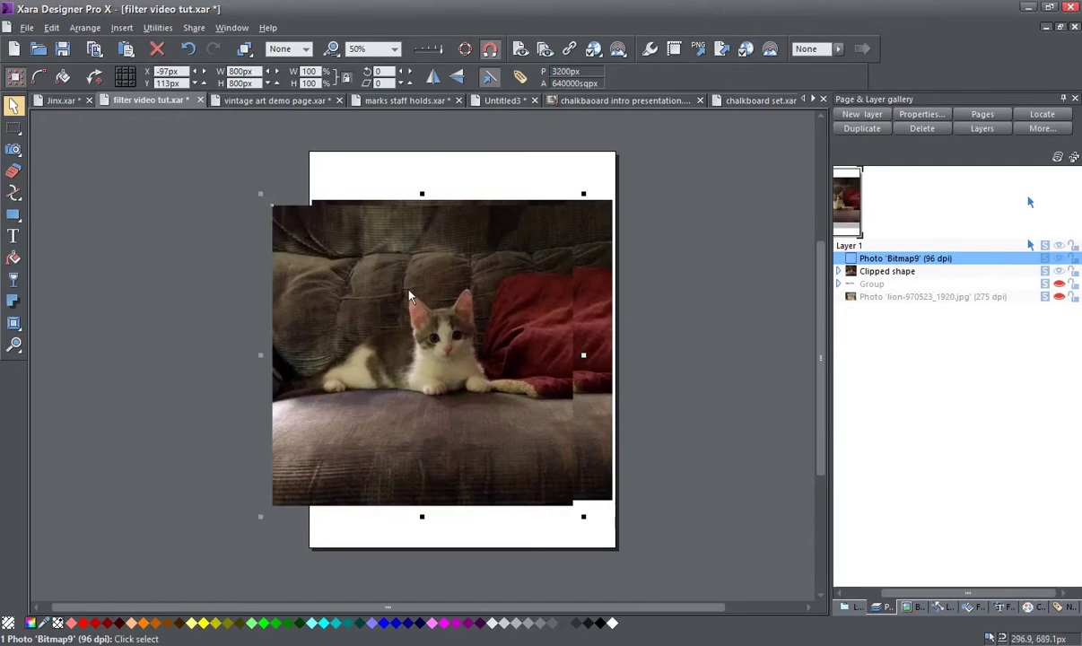
- Move the bitmap copy aside, delete the original clipped shape and place the copy back on the page
drag(389, 334, 601, 336)
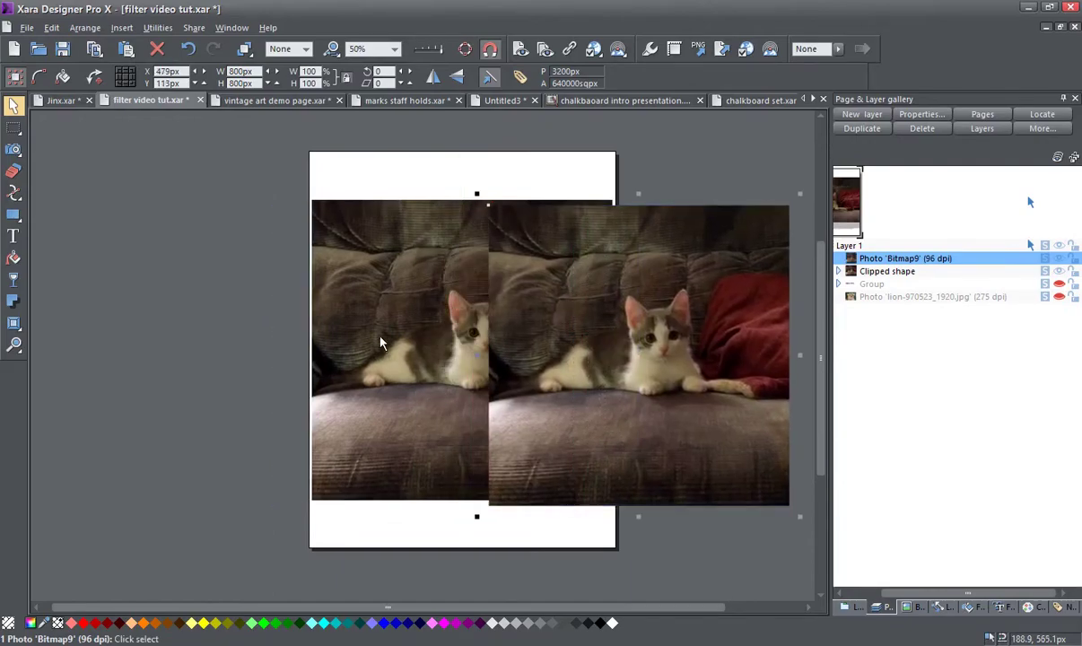
click(380, 342)
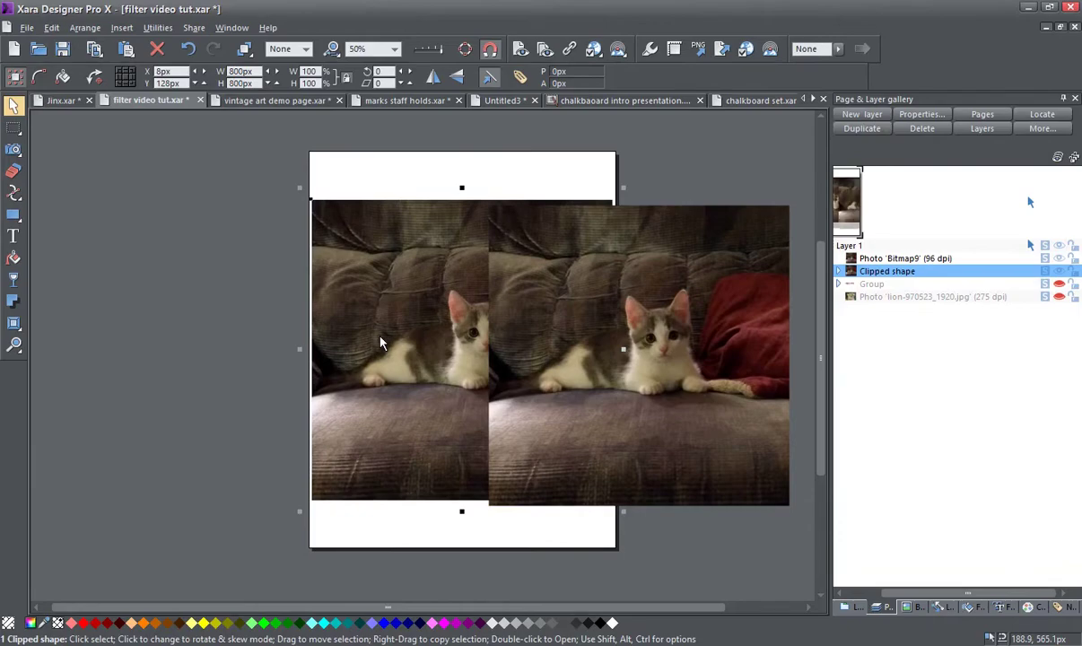
key(Delete)
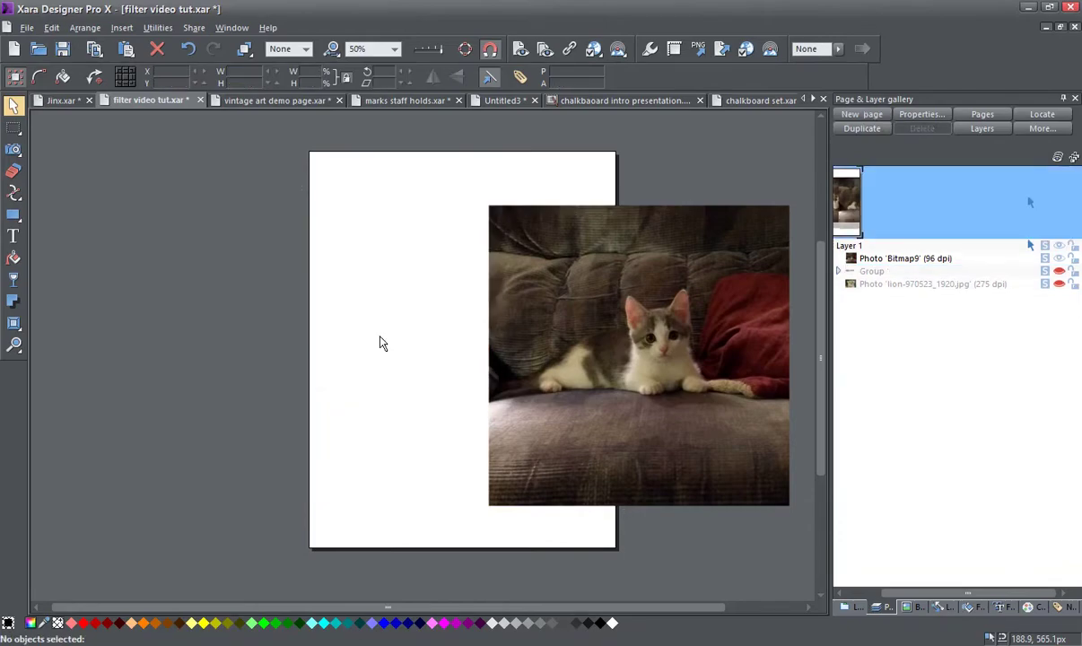
drag(662, 381, 487, 362)
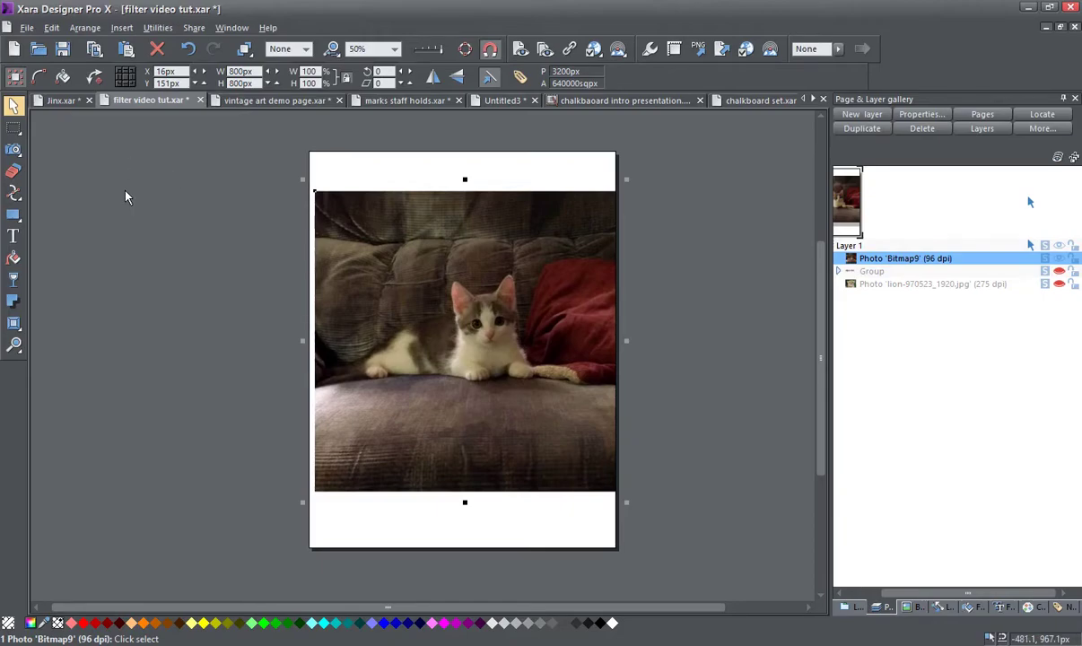
- Draw an 800 by 800 px rectangular mask region covering the whole kitten photo
click(13, 130)
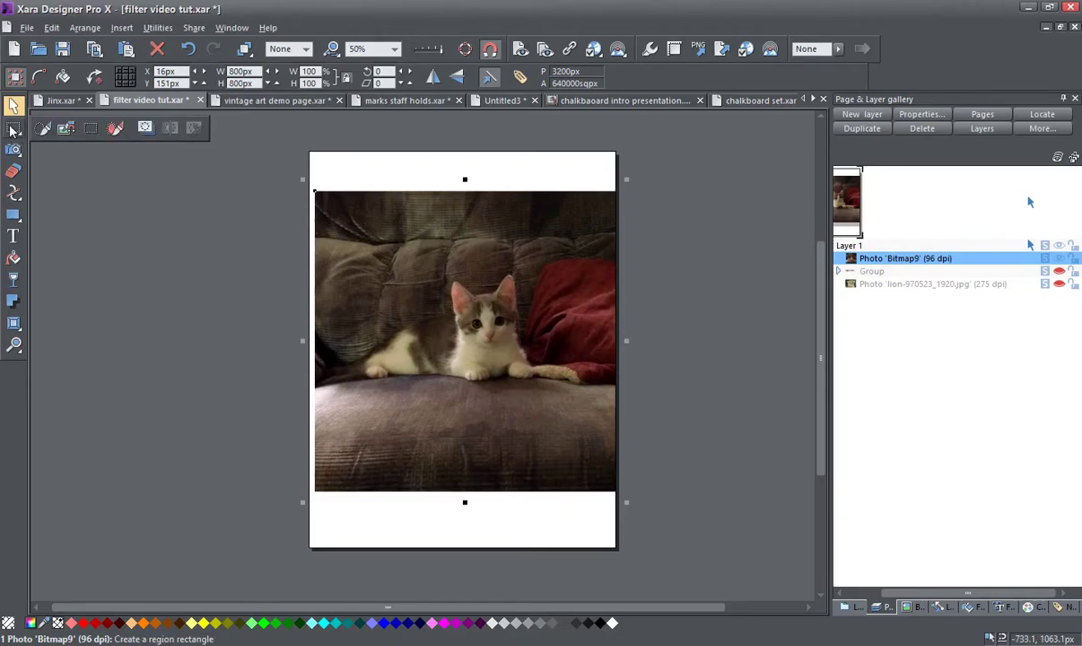
click(13, 130)
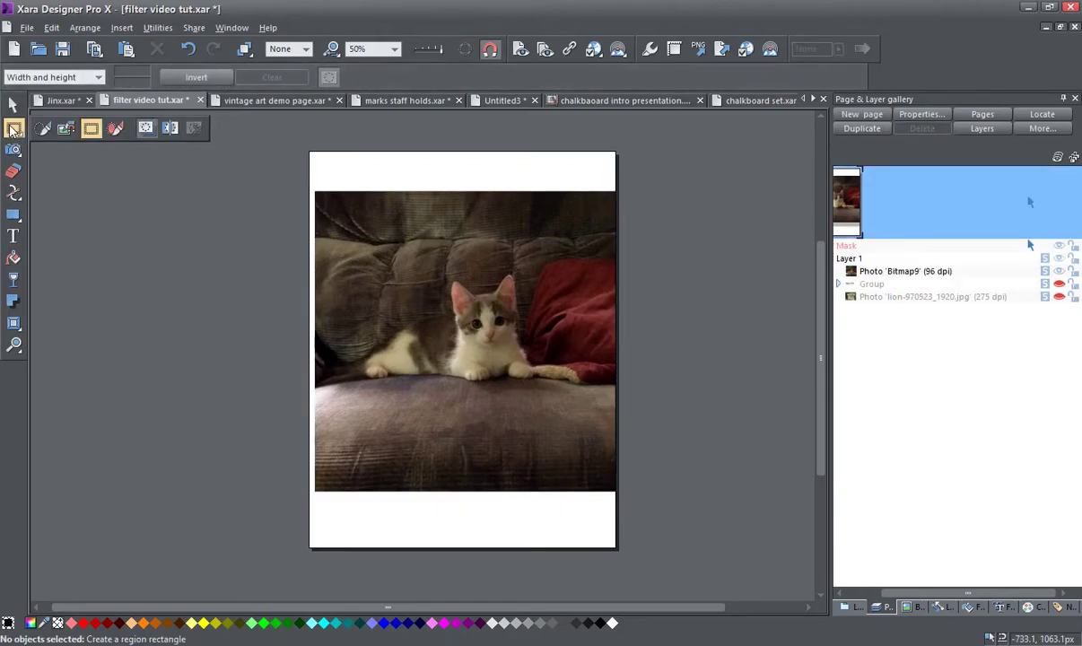
click(489, 50)
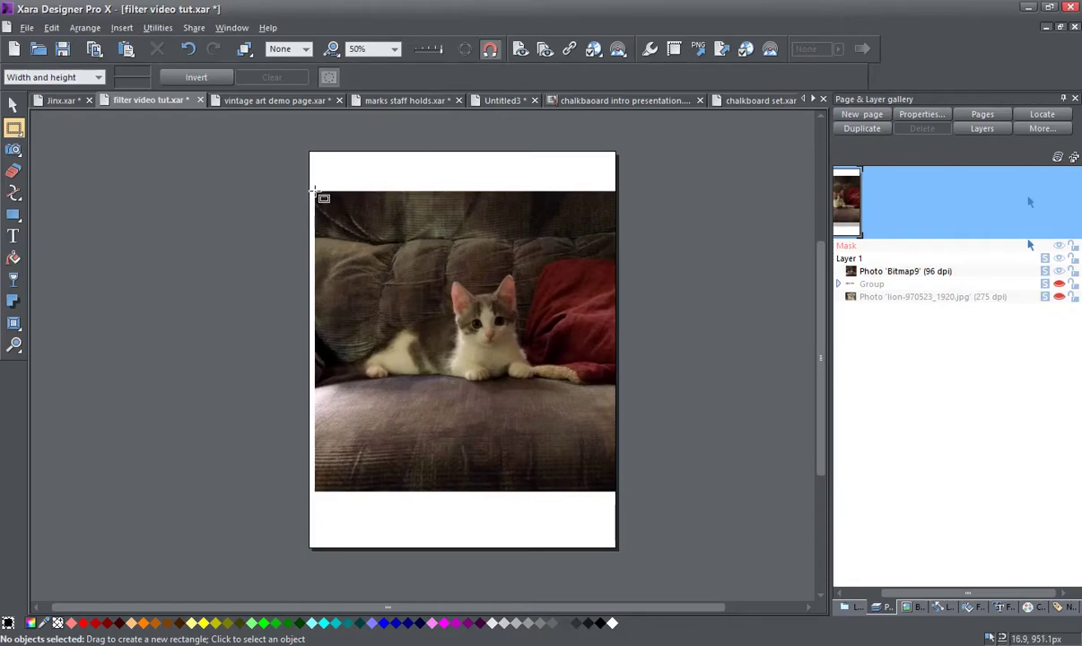
drag(388, 283, 621, 494)
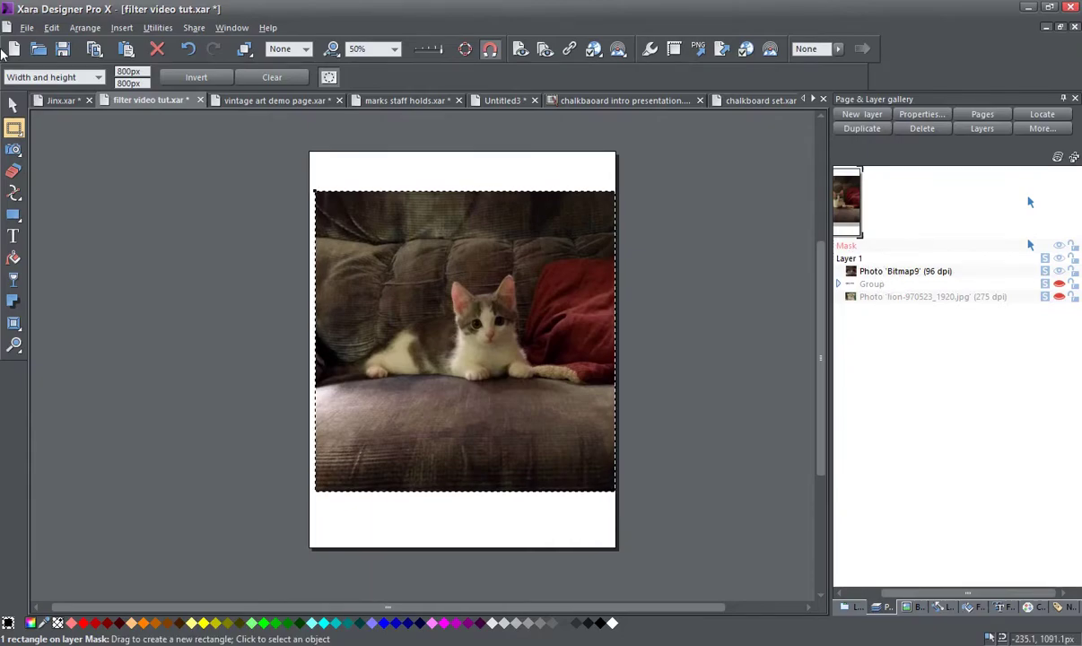
- Apply a brightness adjustment to the masked region of the kitten photo with the Photo Tool
mouse_move(12, 150)
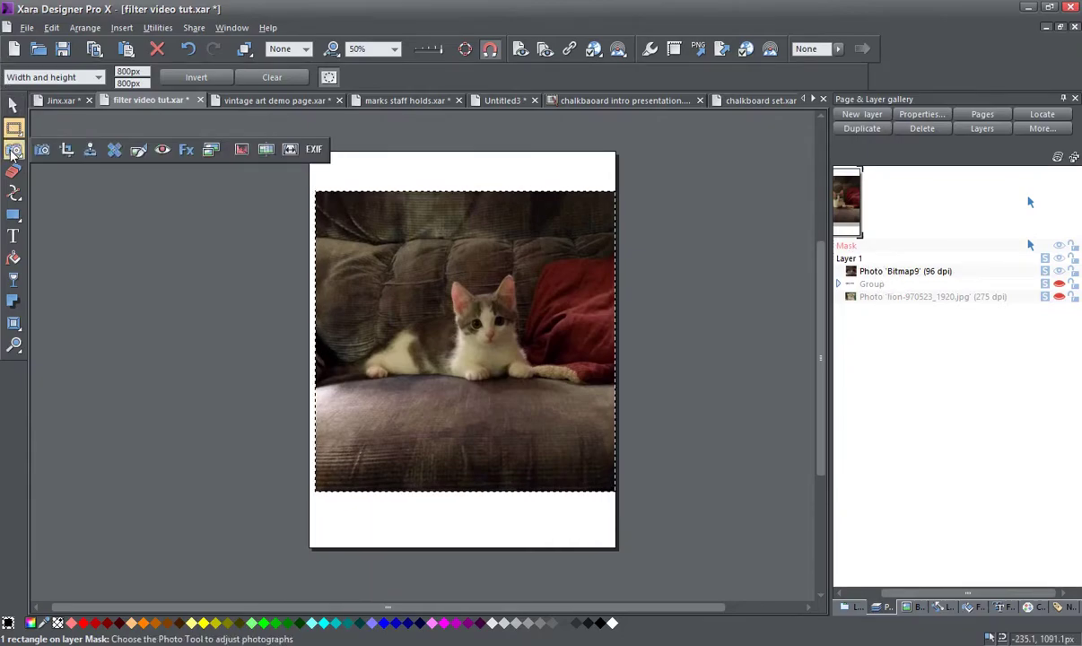
click(14, 150)
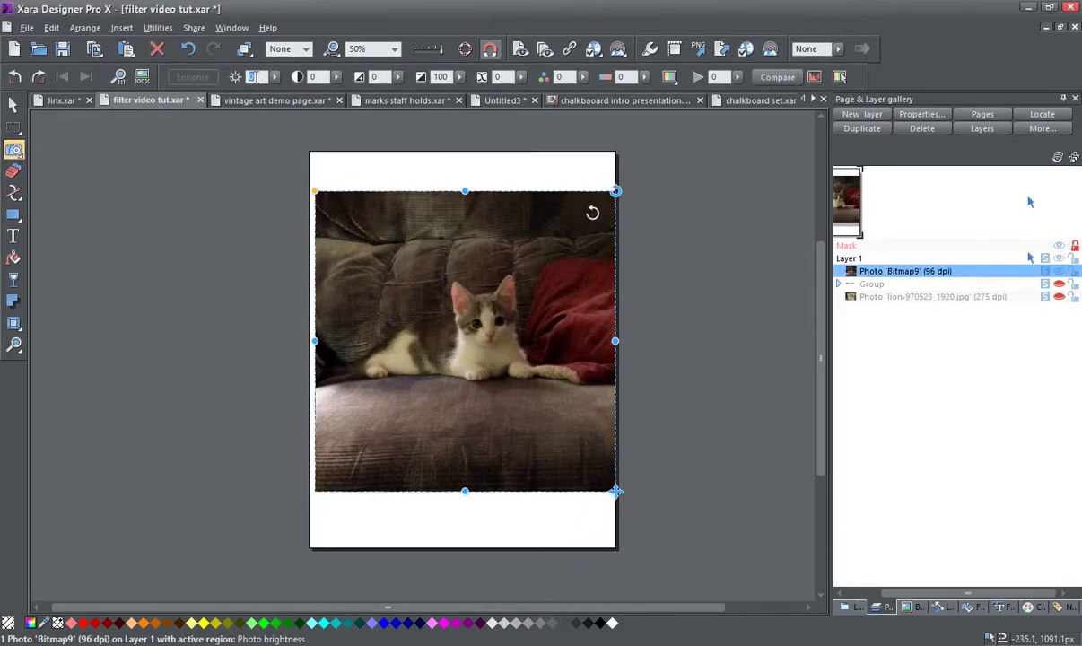
text(1)
key(Return)
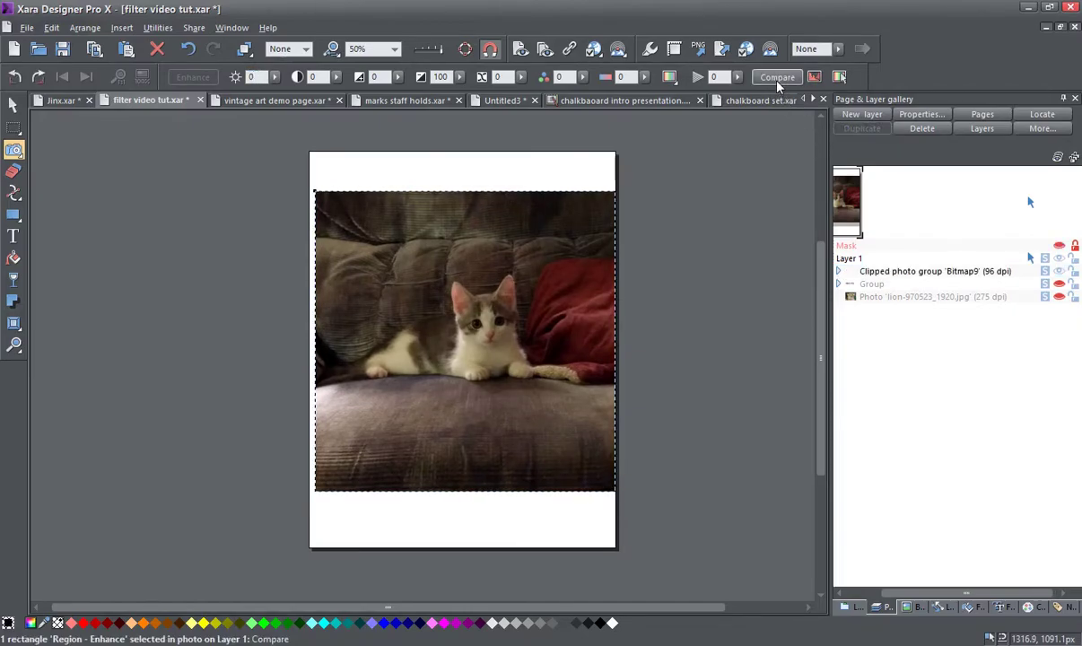
- Expand the clipped photo group and its nested photo group, and duplicate the Region - Enhance object twice
click(839, 272)
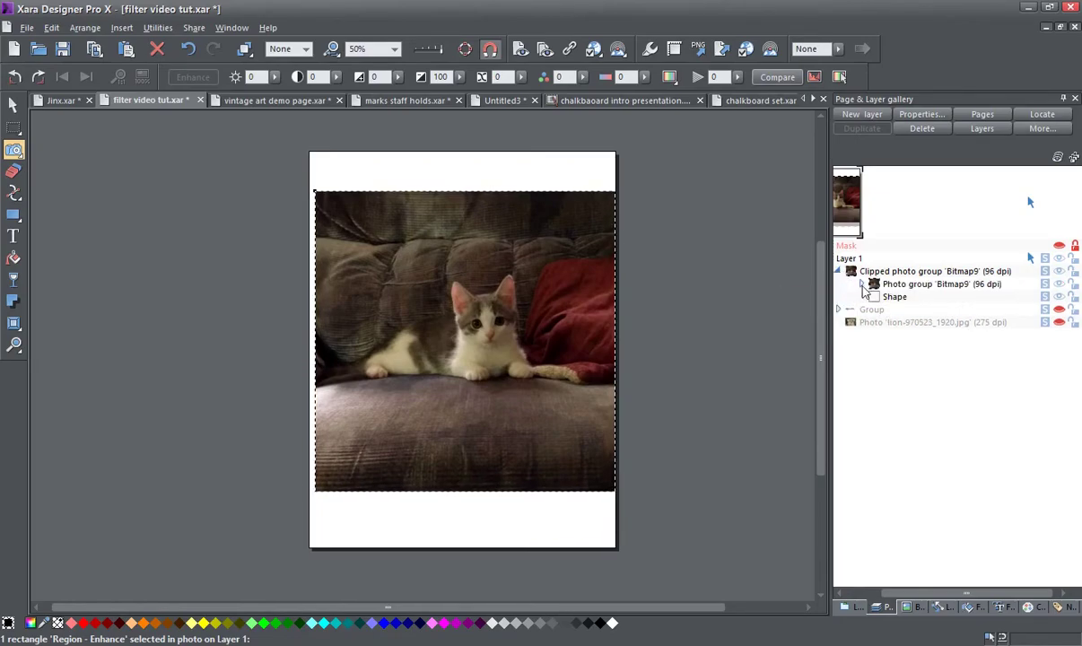
click(862, 283)
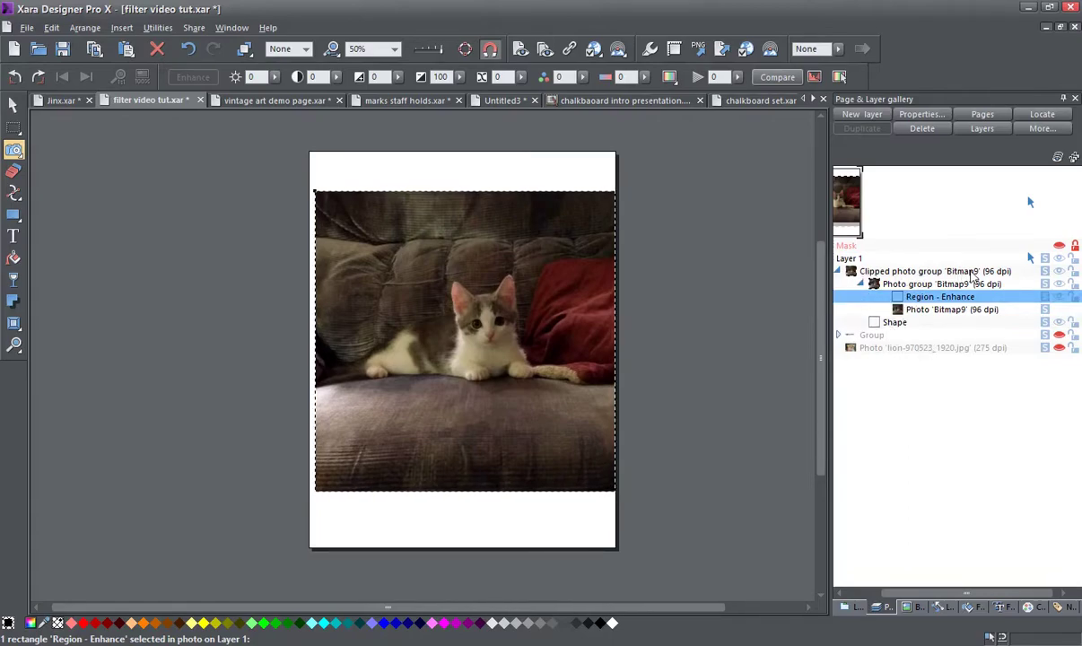
mouse_move(873, 326)
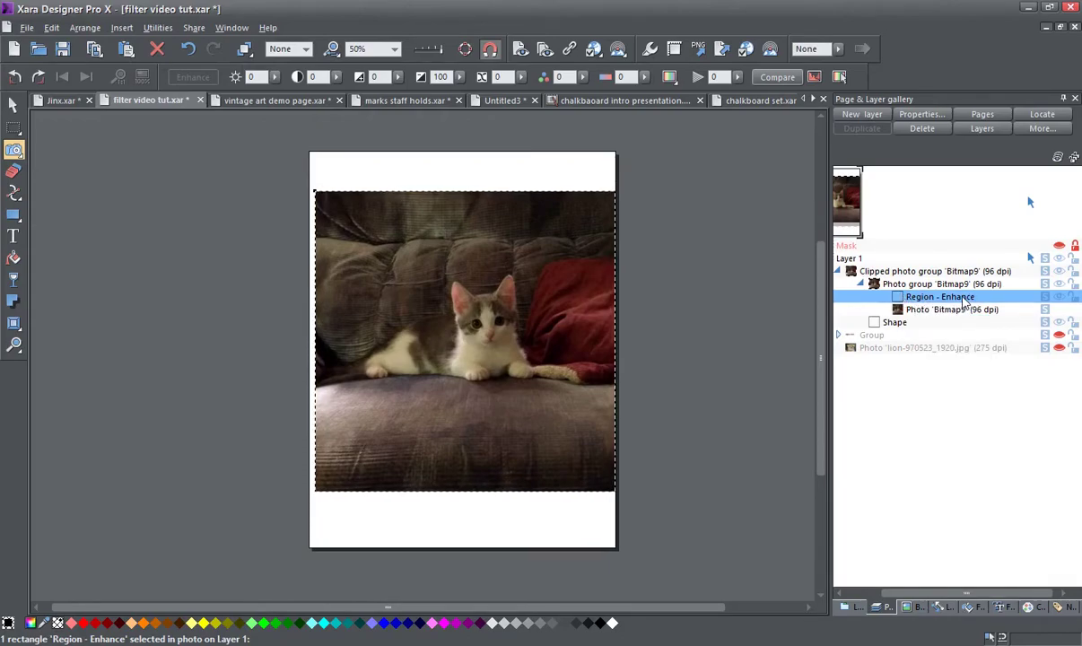
key(ctrl+d)
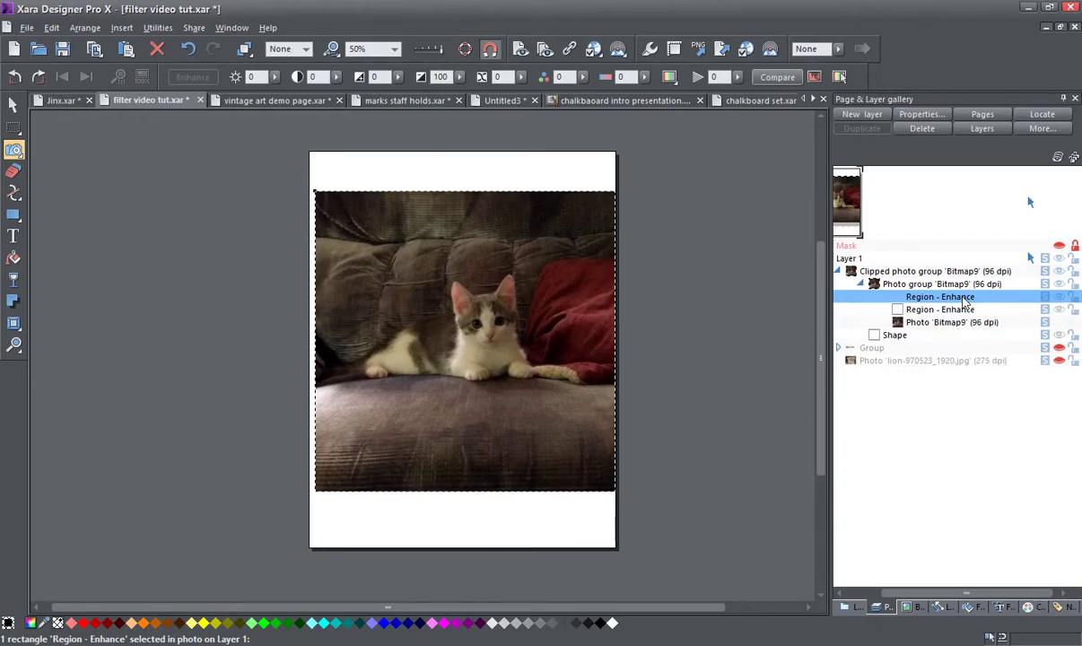
key(ctrl+d)
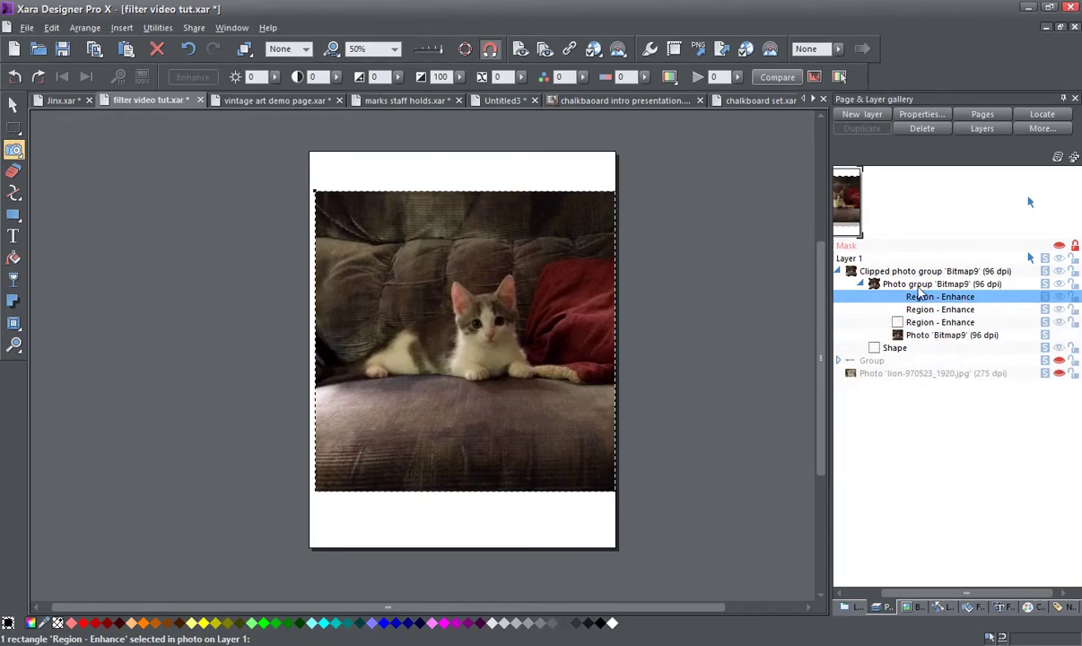
- Rename the lowest Region - Enhance object, directly above the photo, as "blank: add adujstments"
click(960, 325)
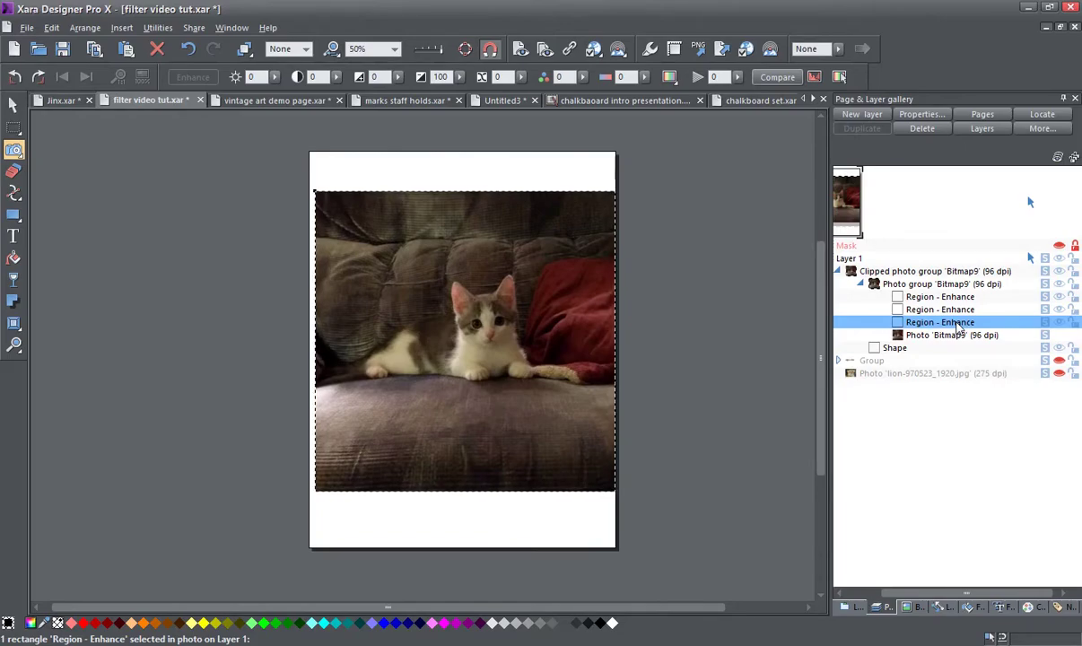
click(940, 322)
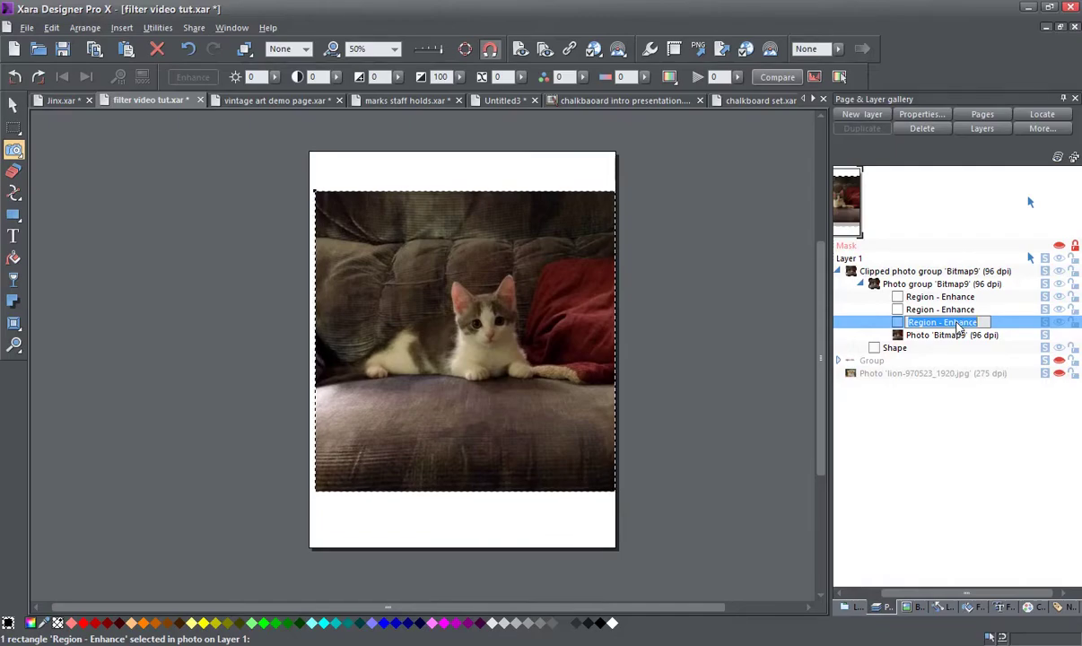
text(blank)
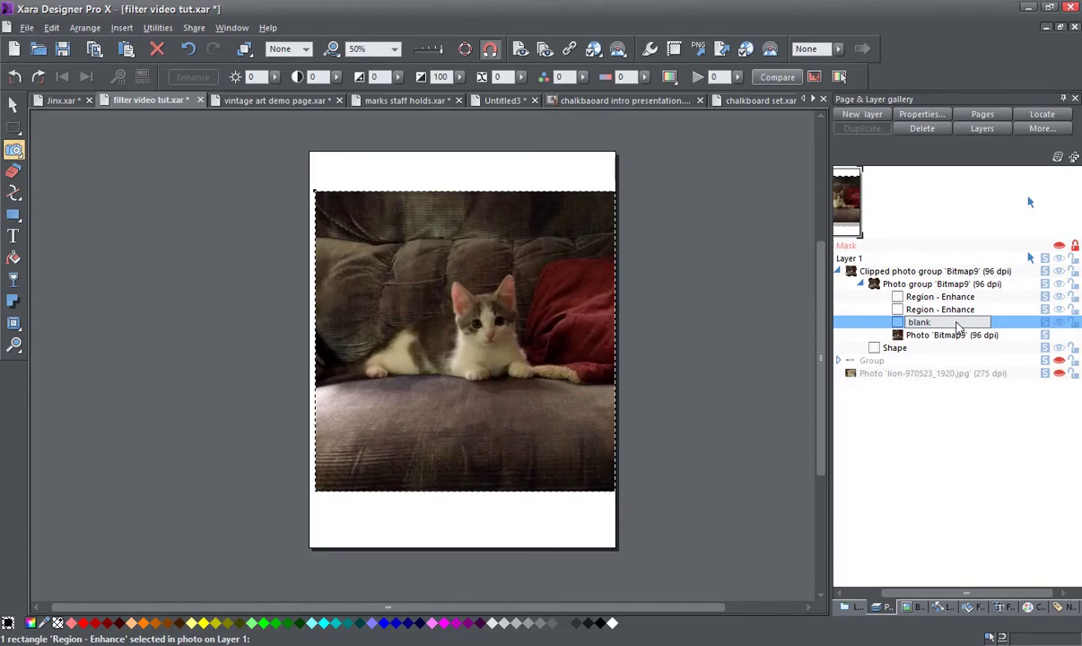
text(: add )
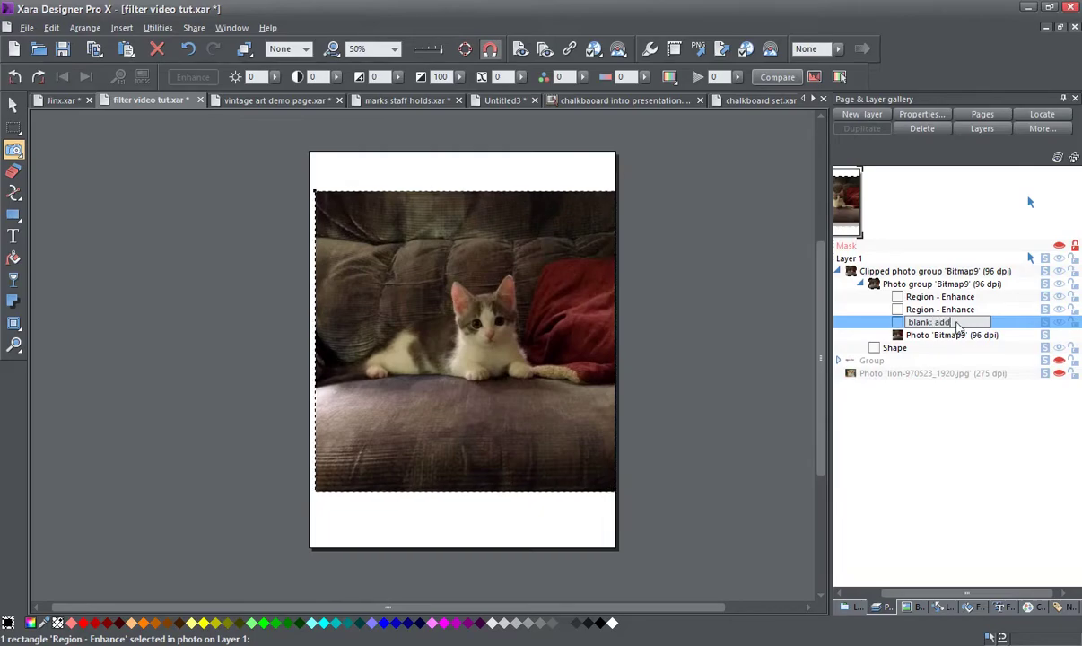
text(adjuste)
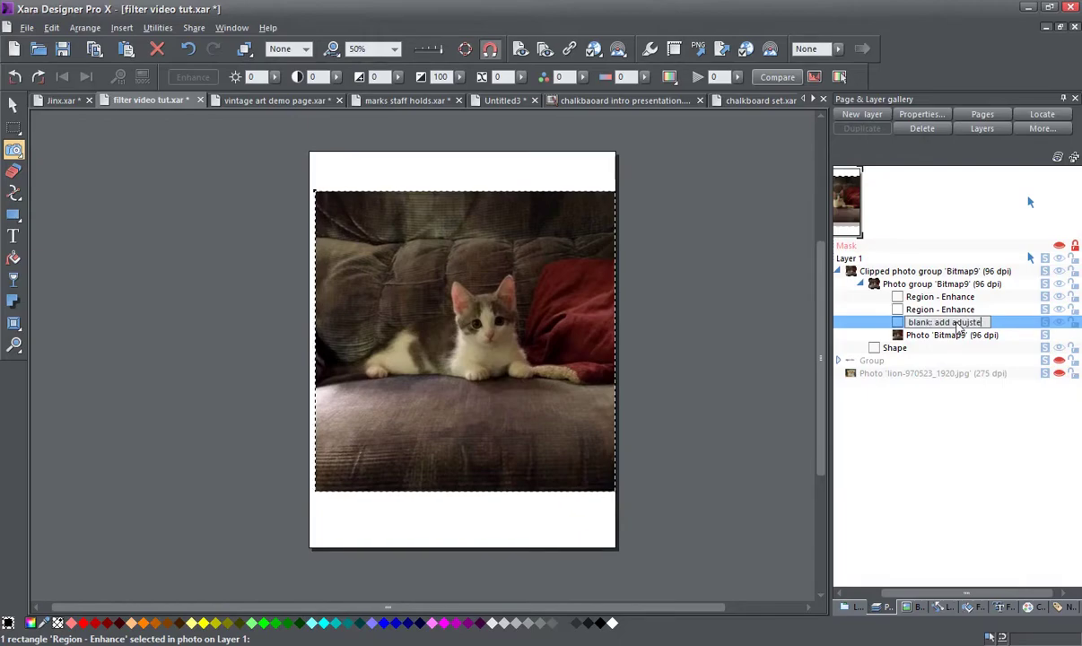
text(m)
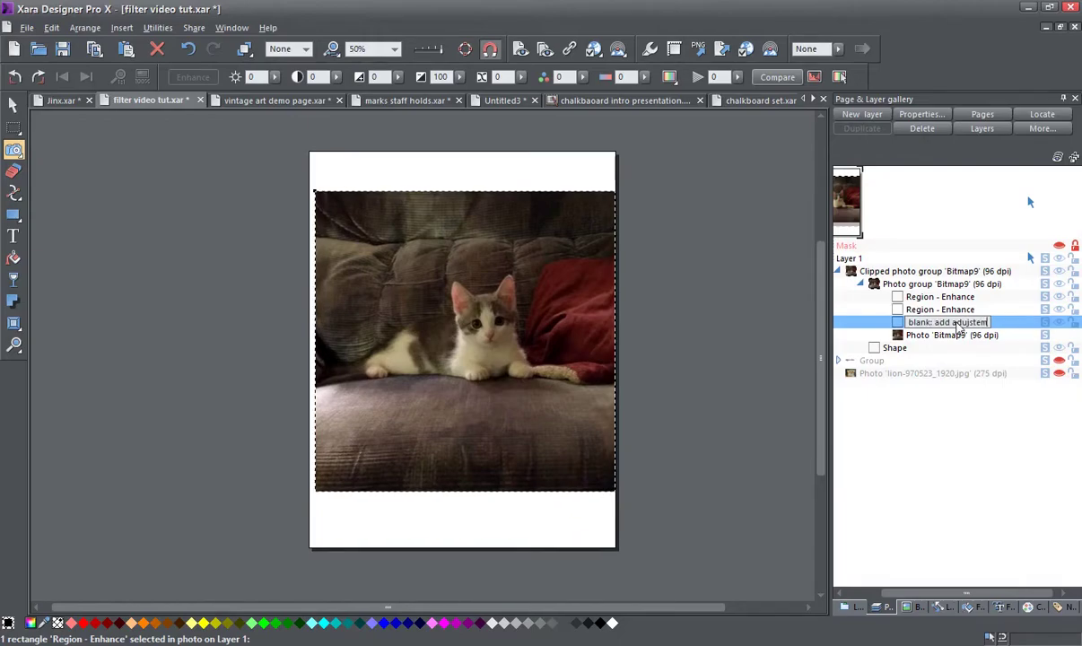
key(BackSpace)
text(nts)
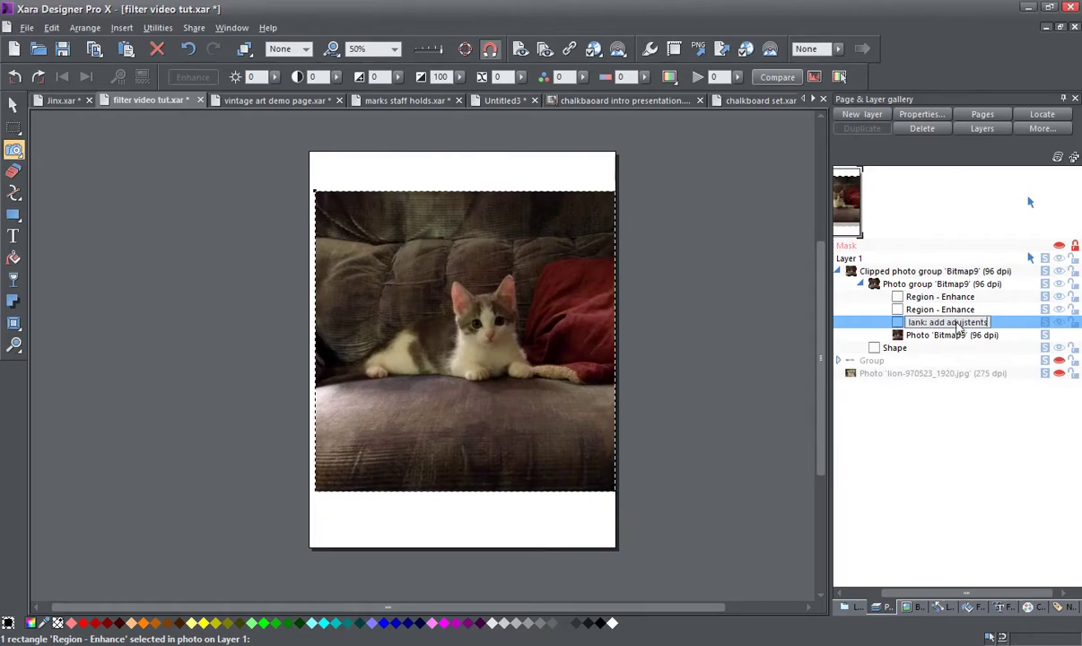
key(BackSpace)
key(BackSpace)
key(BackSpace)
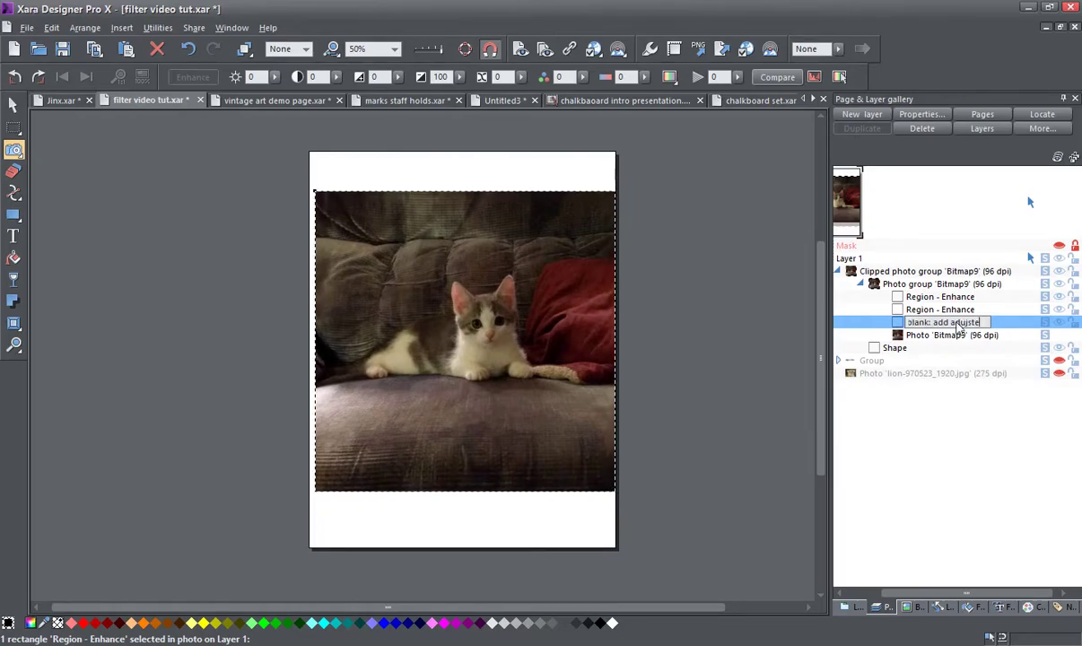
key(BackSpace)
text(ments)
key(Return)
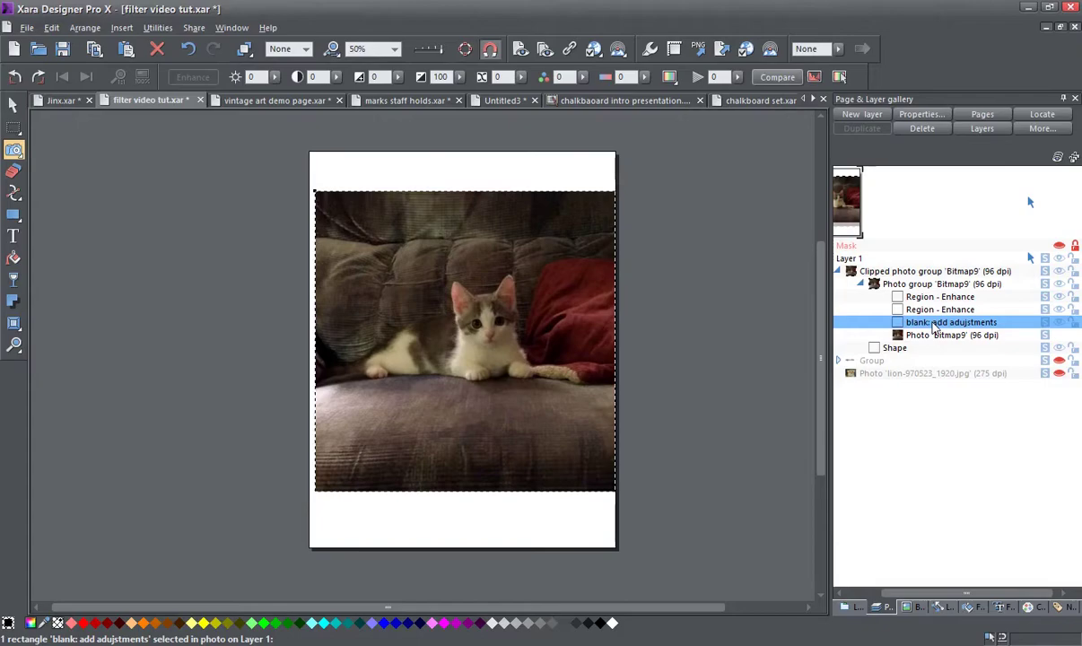
- Apply the name "photo:preset" to the blank adjustments region
key(F2)
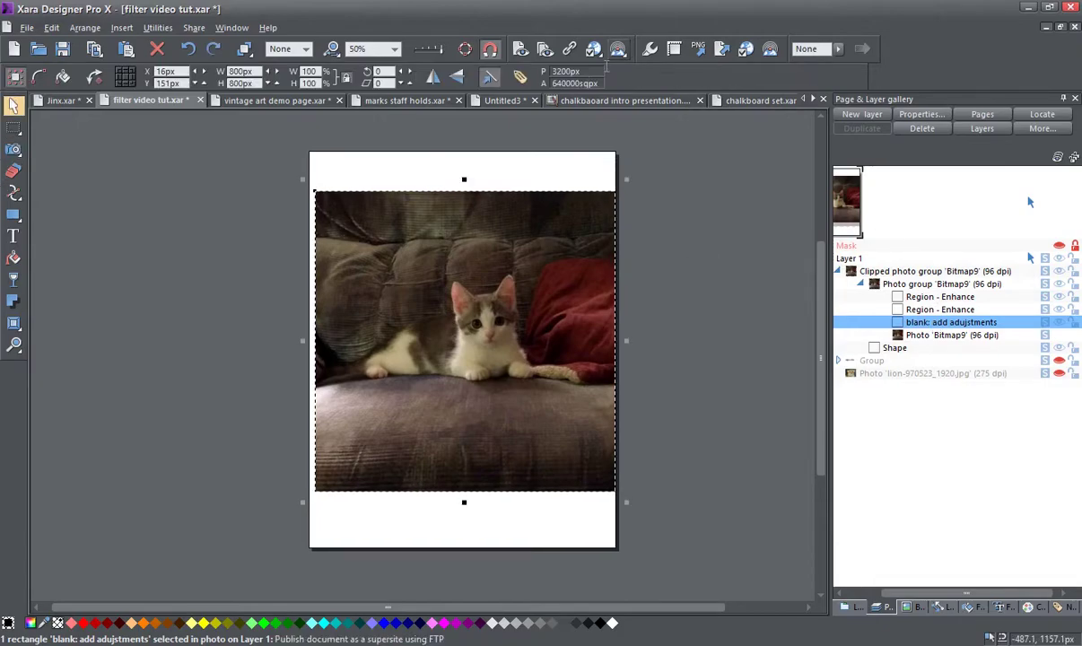
click(521, 78)
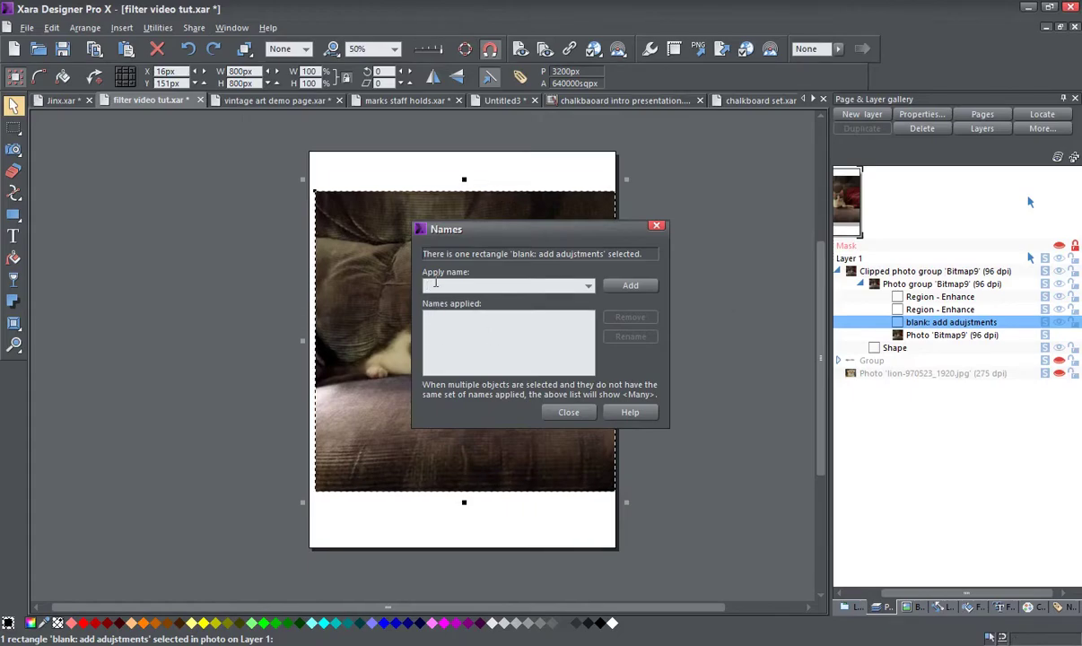
text(photo)
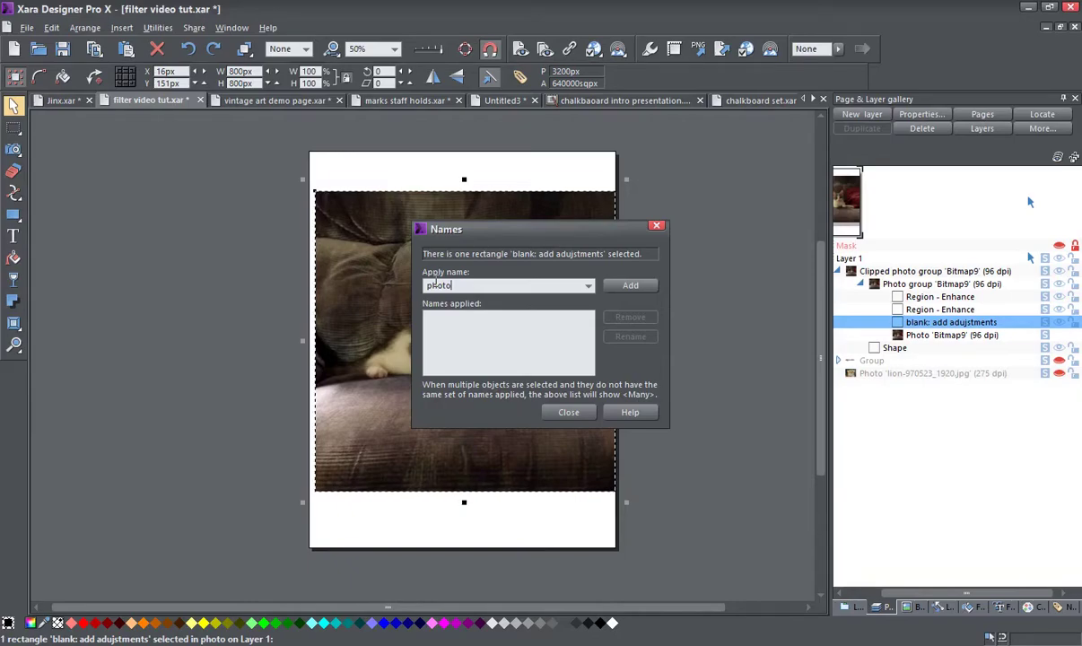
text(:preset)
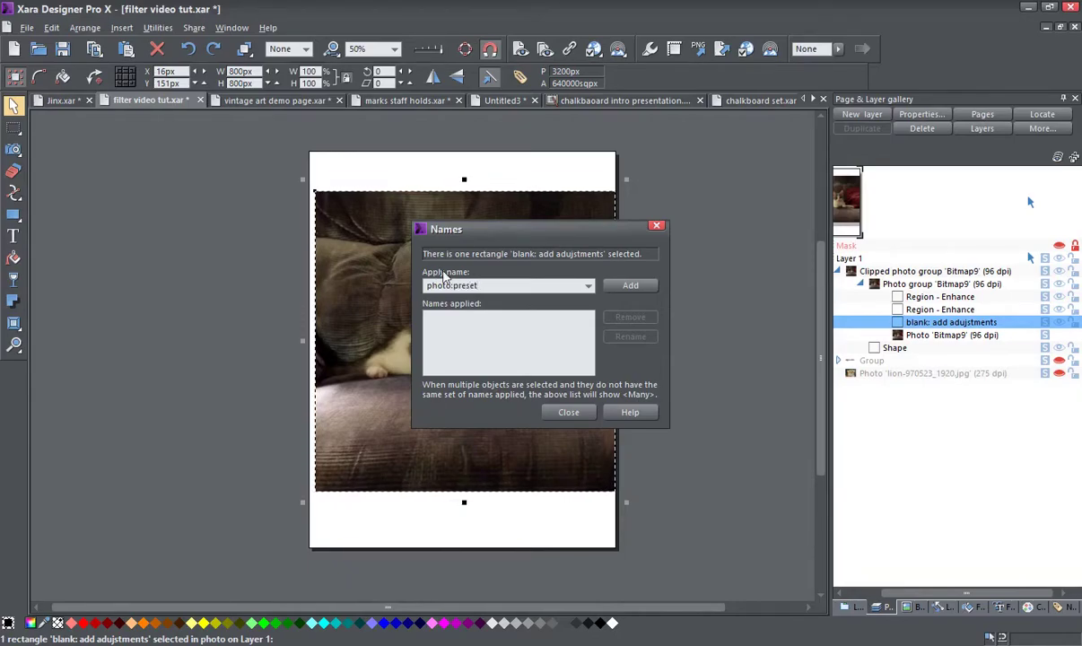
click(611, 286)
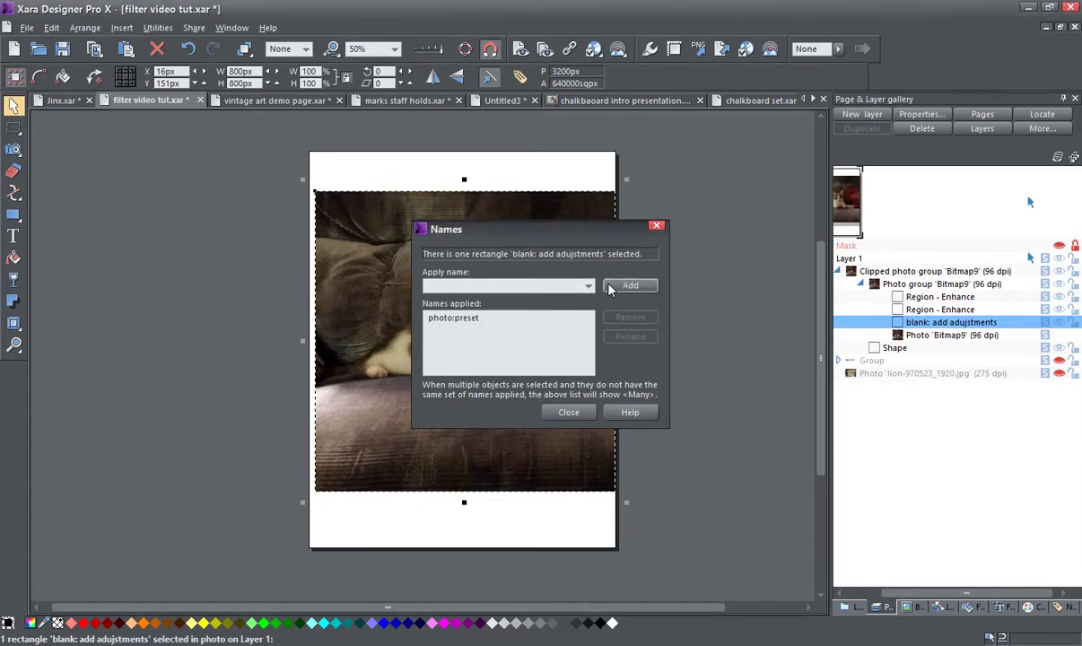
click(569, 413)
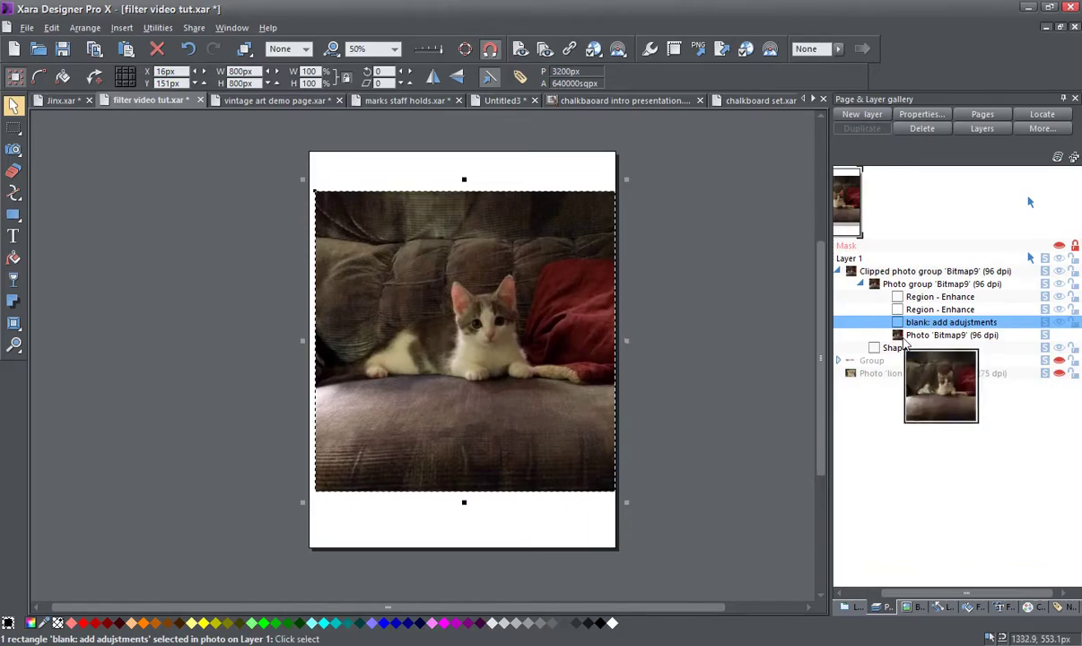
- Set the photo brightness to 7 and contrast to -15 on the middle Region - Enhance object with the Photo Tool
click(965, 311)
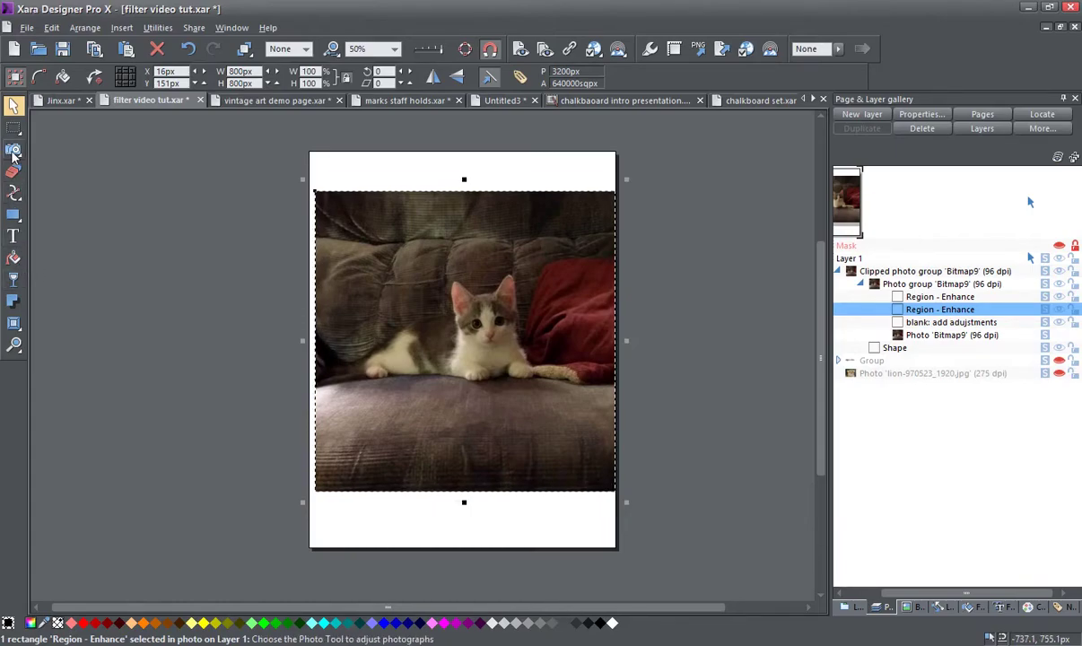
mouse_move(13, 151)
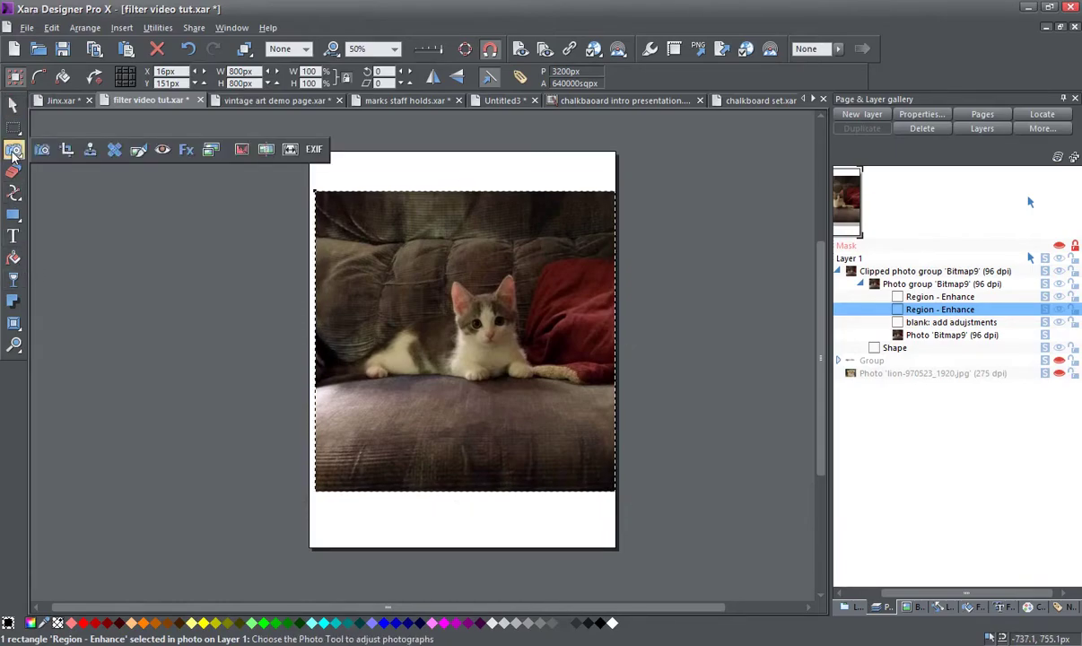
click(13, 151)
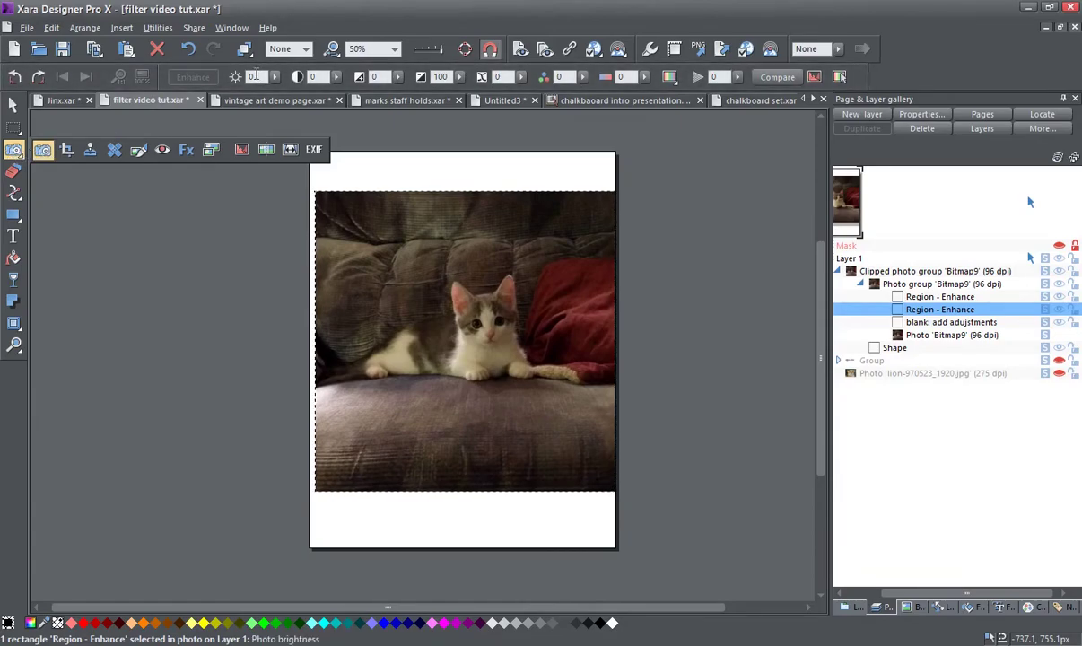
double_click(254, 76)
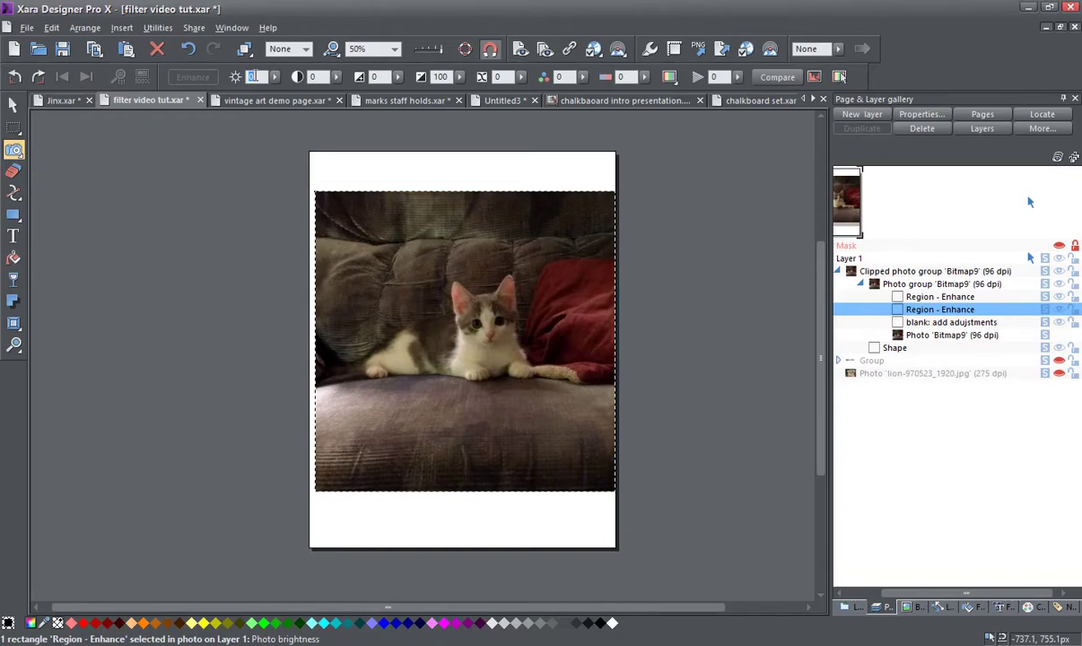
text(7)
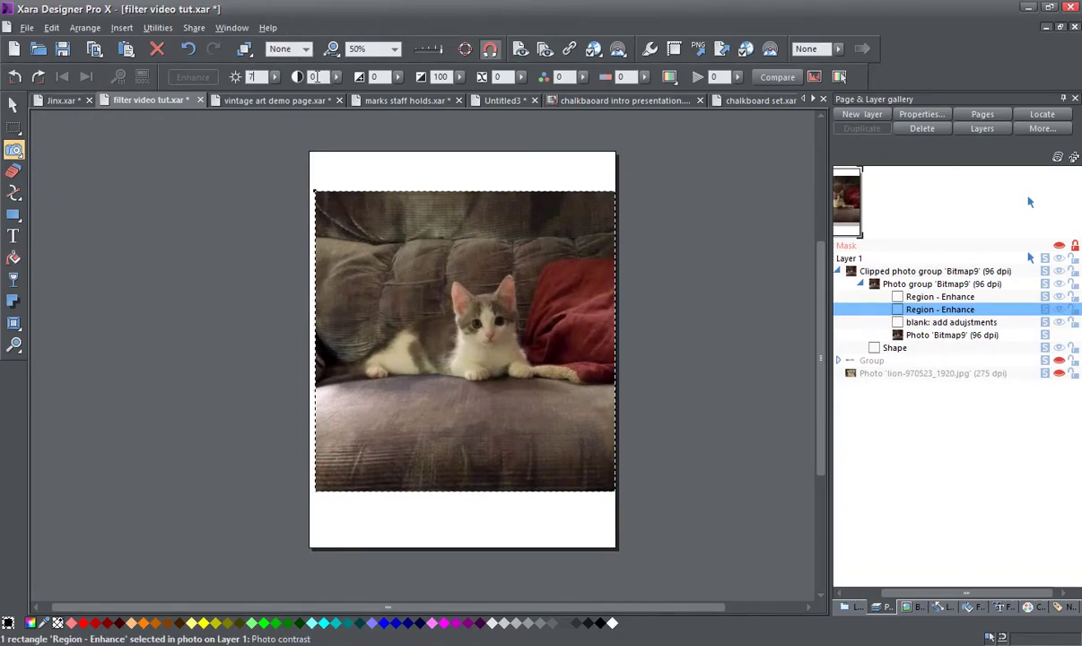
double_click(314, 76)
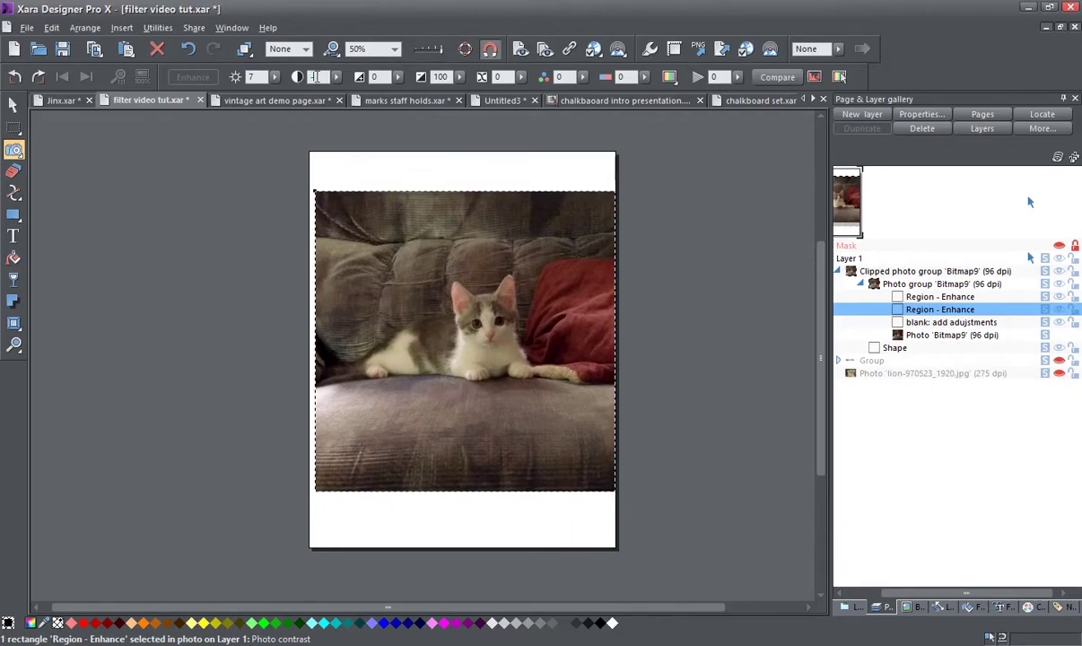
key(Return)
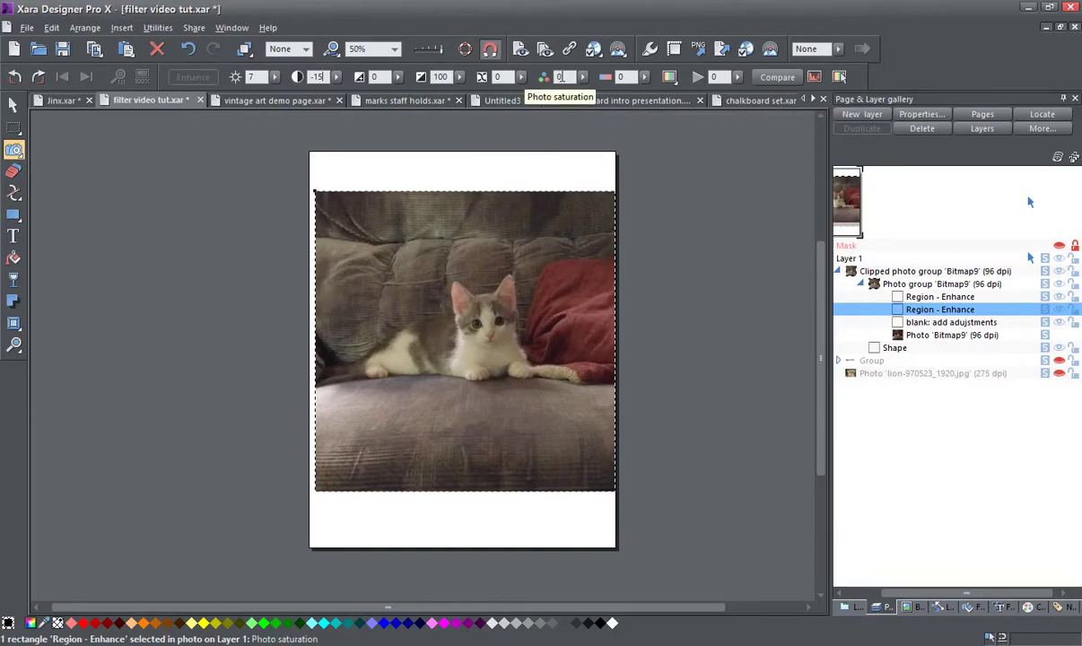
- Set the middle enhancement region's saturation to 4 and its blur/sharpness to 9
click(559, 76)
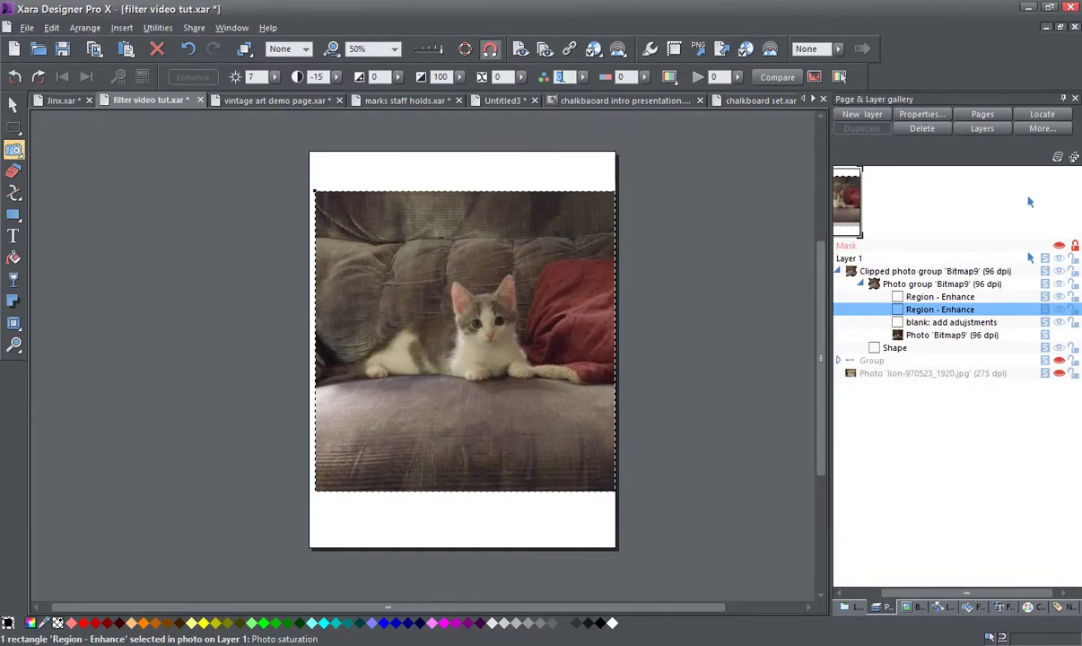
text(4)
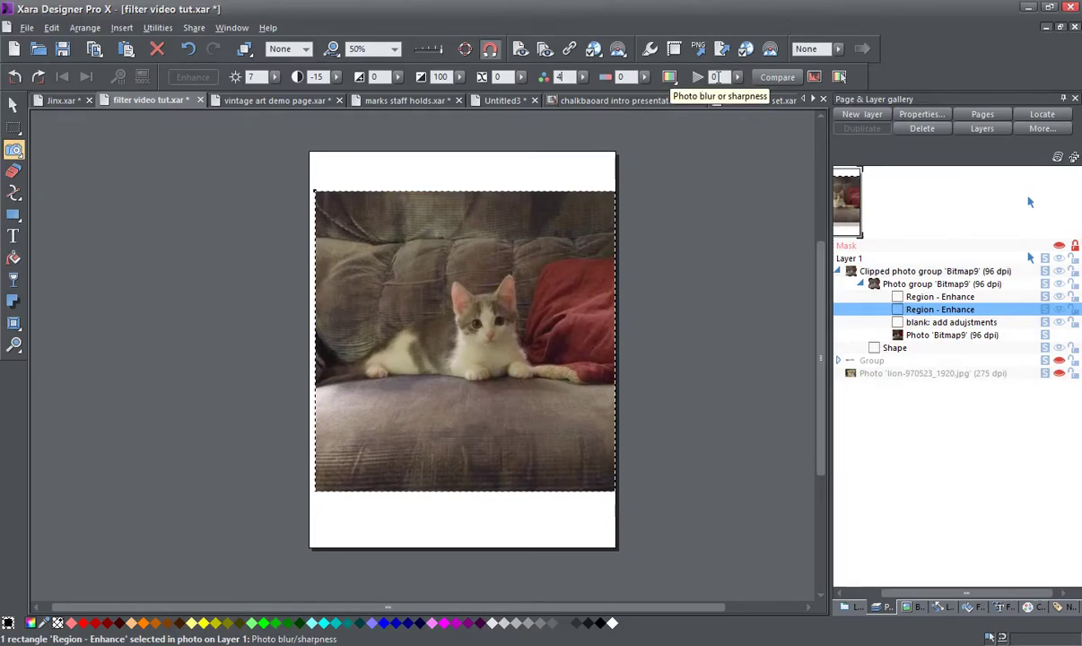
click(717, 76)
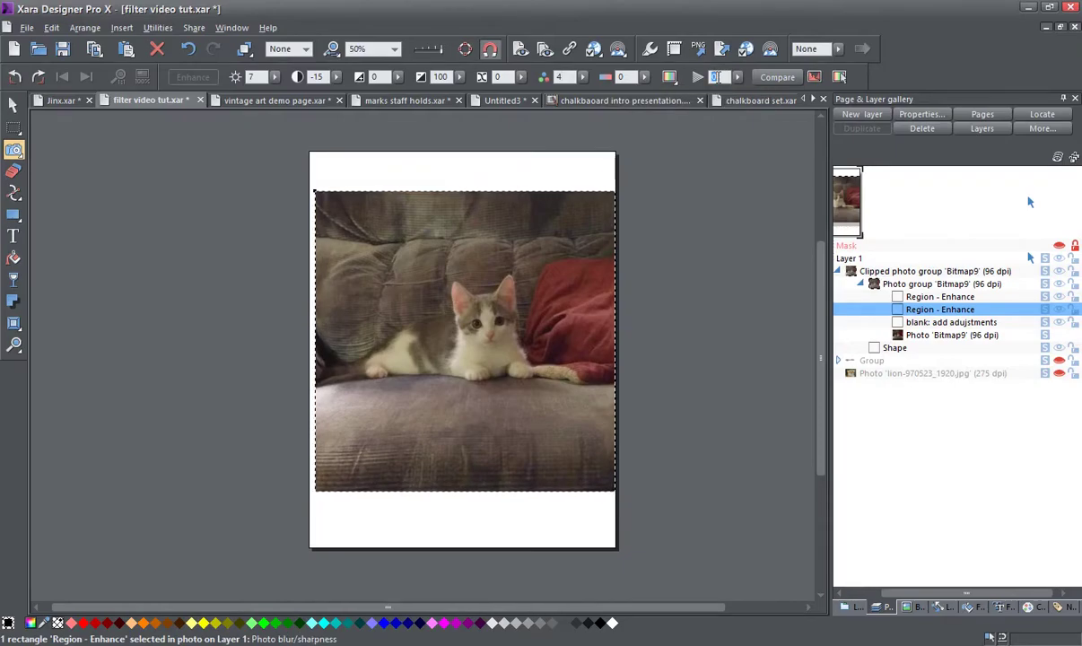
text(9)
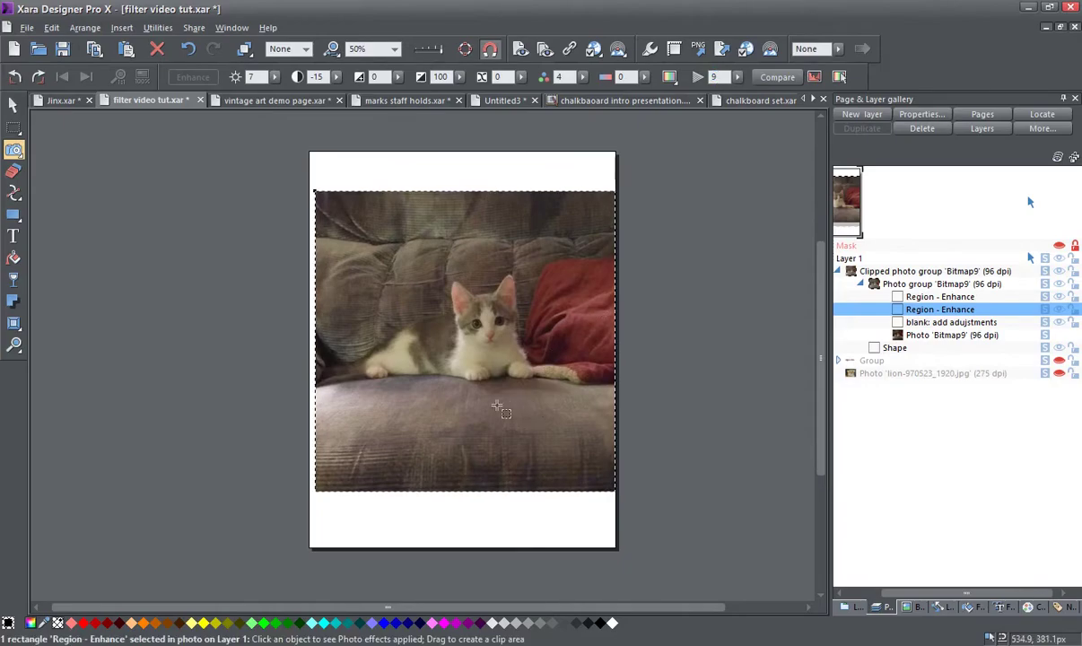
scroll(496, 407, up, 2)
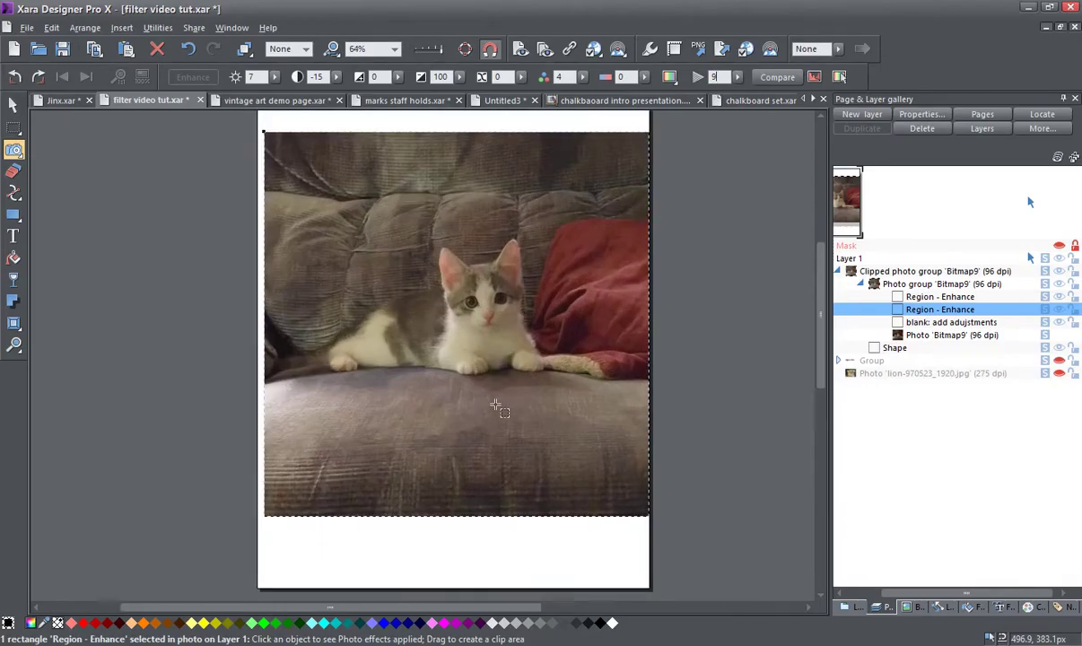
scroll(497, 406, down, 1)
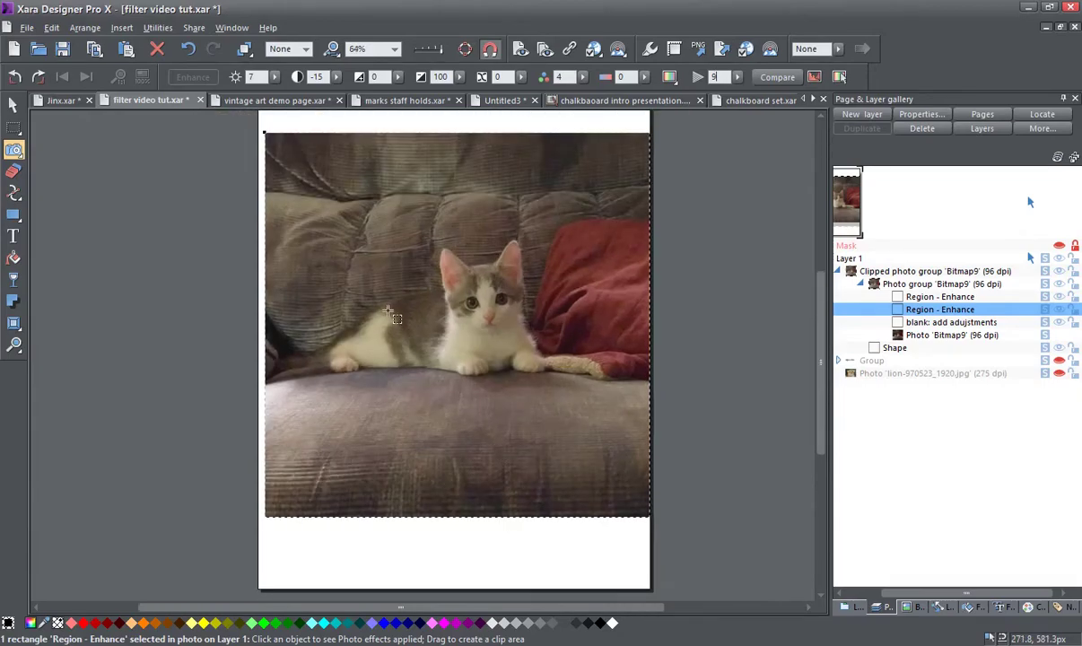
scroll(388, 312, down, 1)
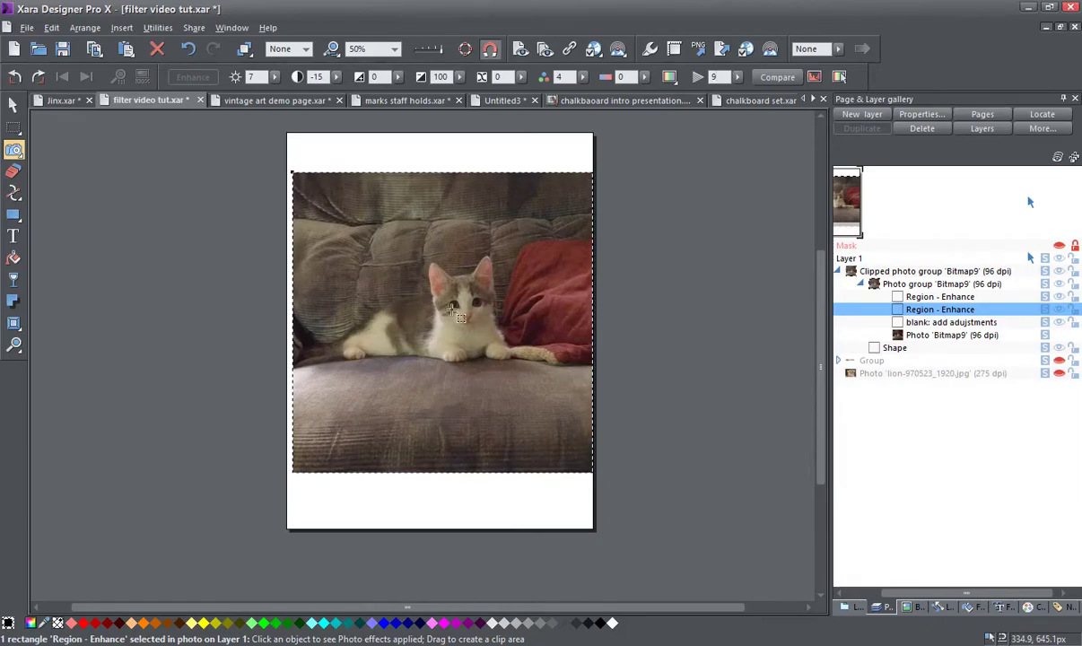
- Rename the middle Region - Enhance object as "photo settings" and clear the selection
click(977, 310)
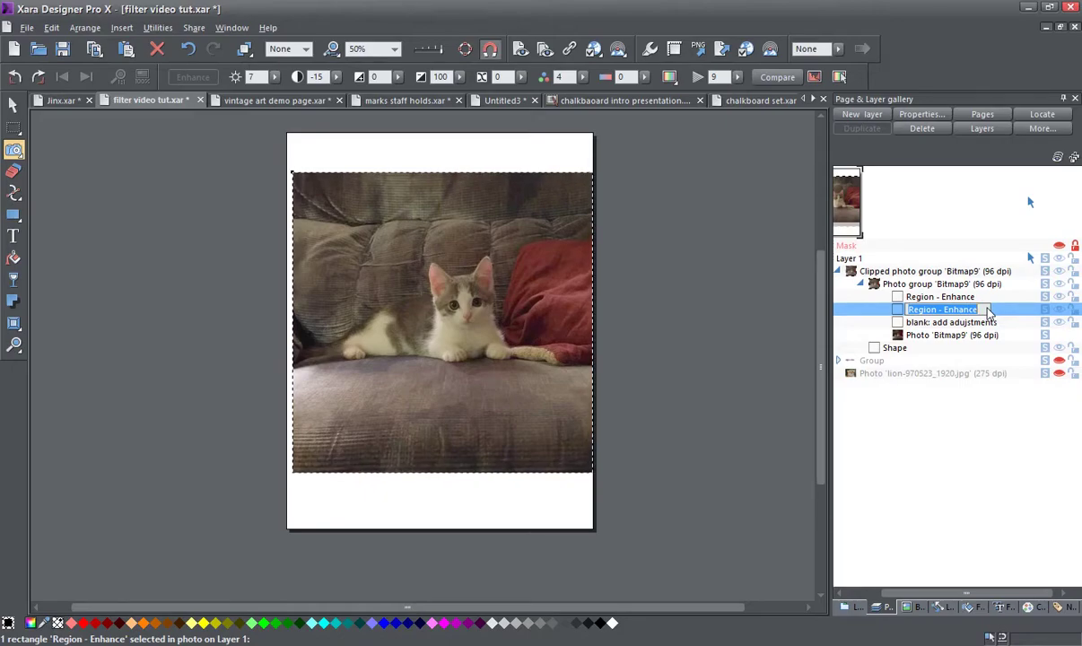
text(ph)
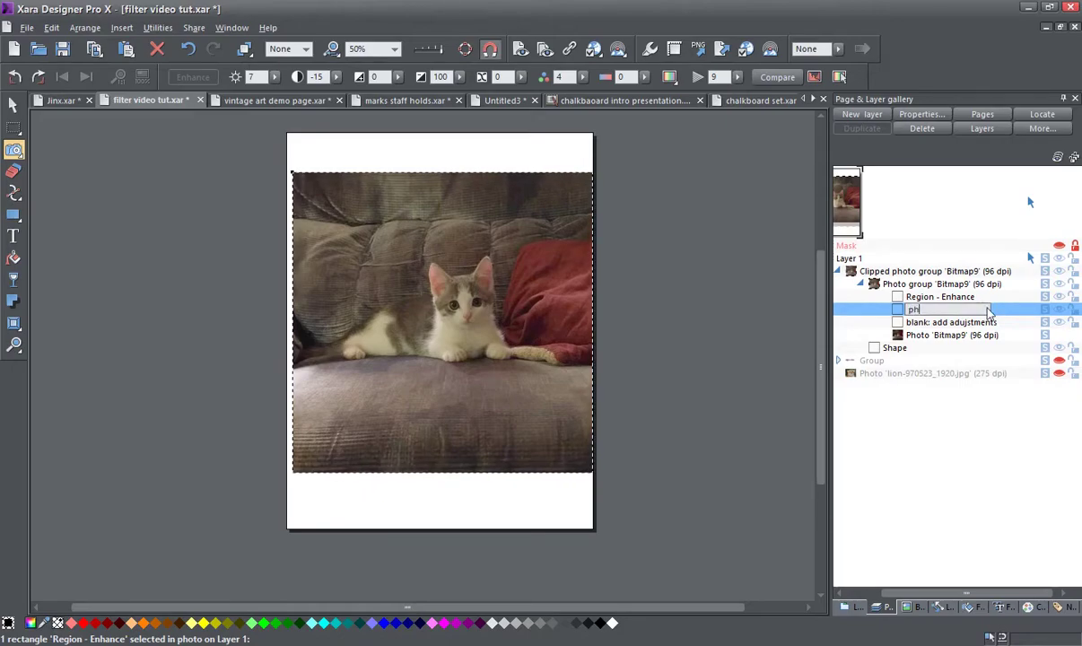
text(oto setting)
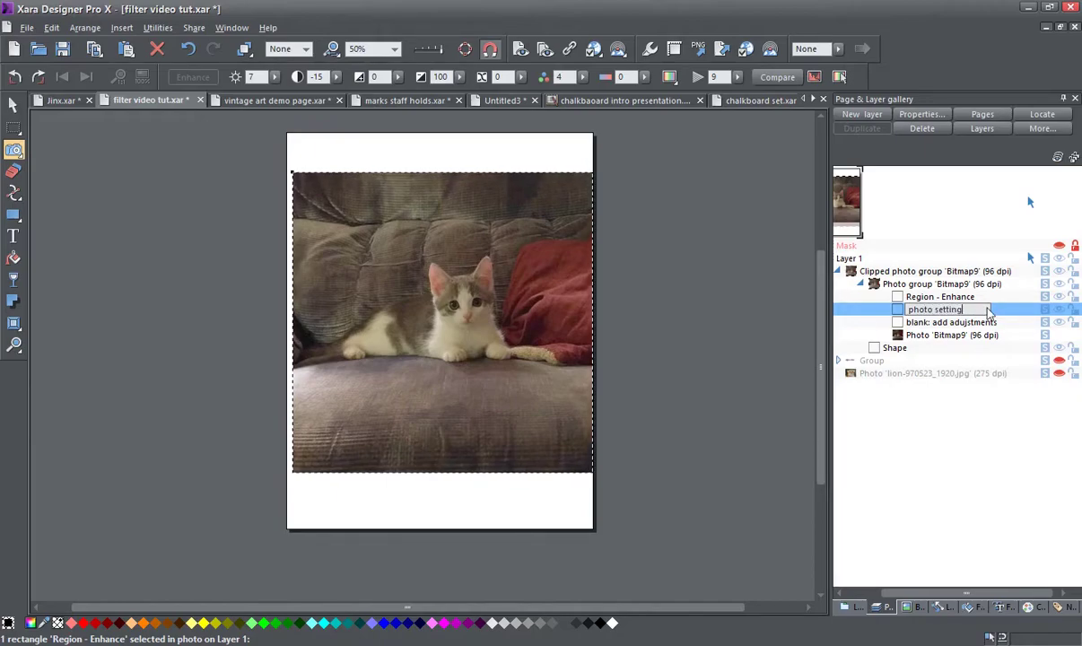
text(s)
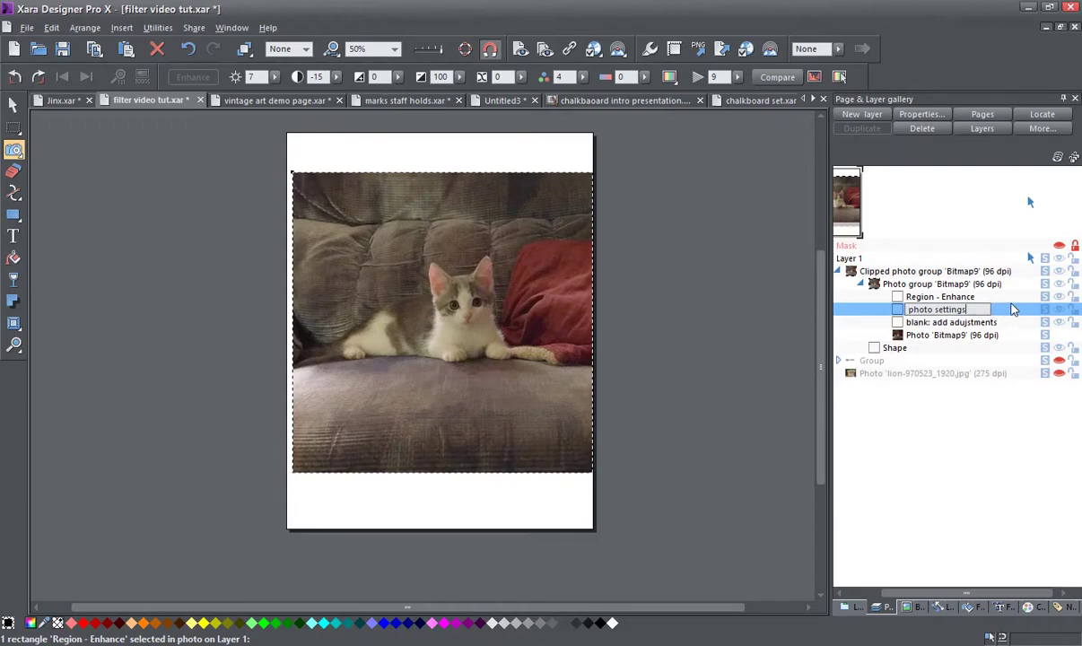
key(Return)
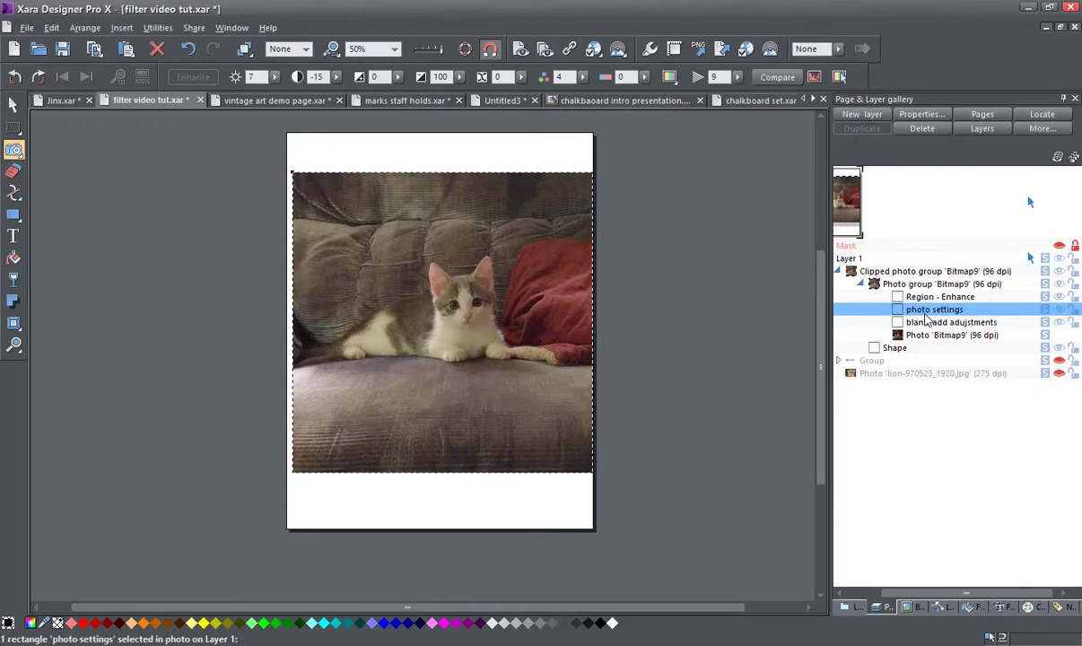
click(672, 425)
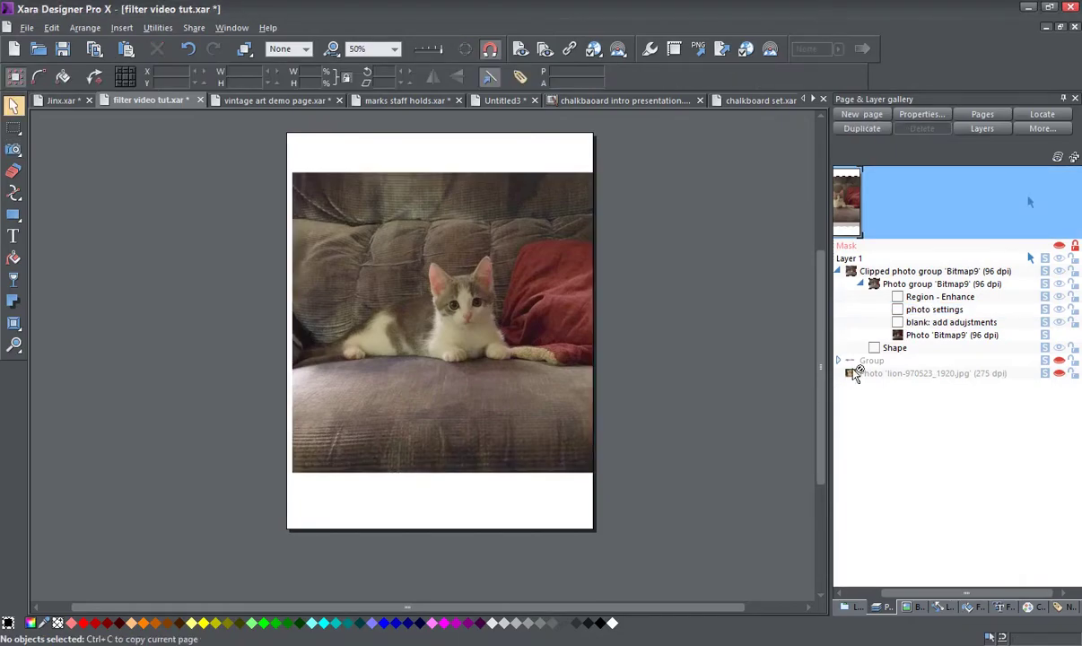
- Rename the remaining Region - Enhance object in the photo group as "gradient"
double_click(929, 299)
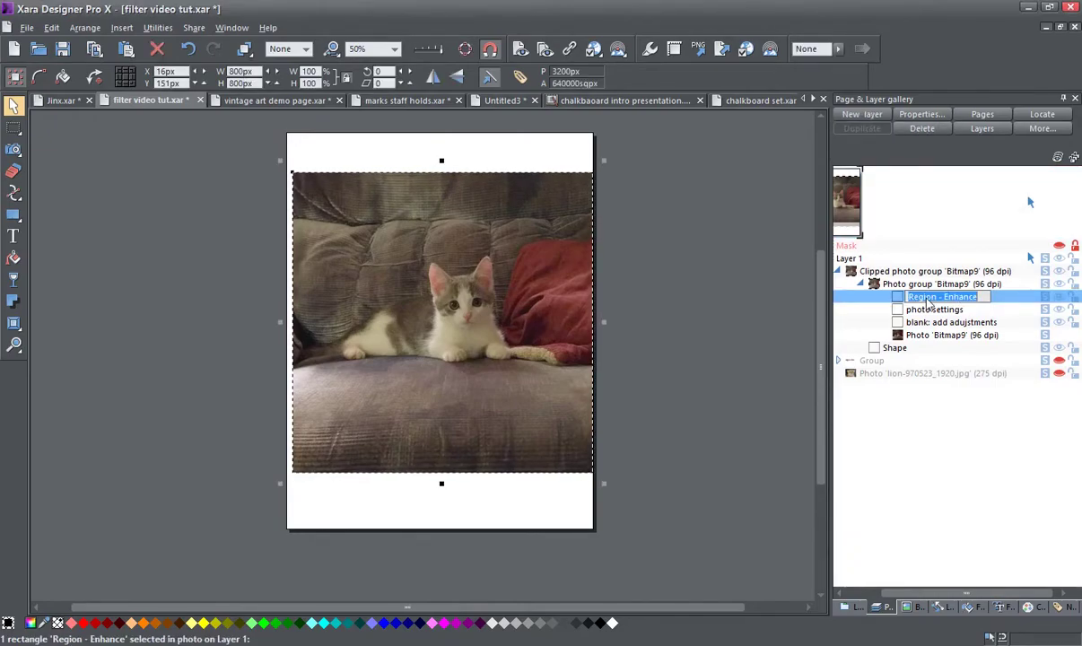
text(gradi)
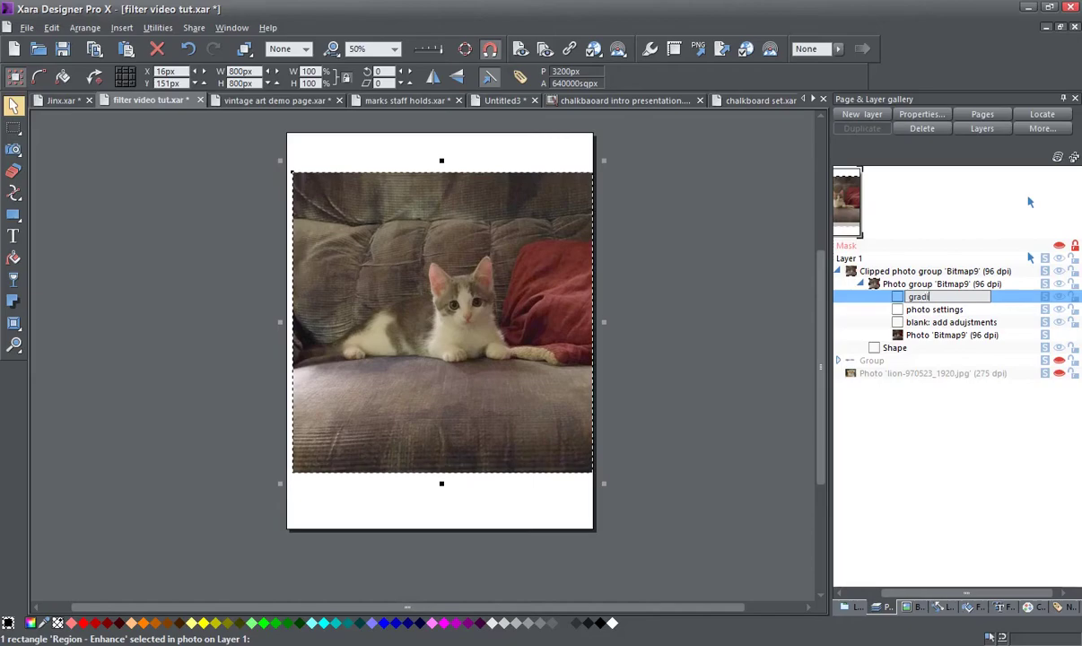
text(ent)
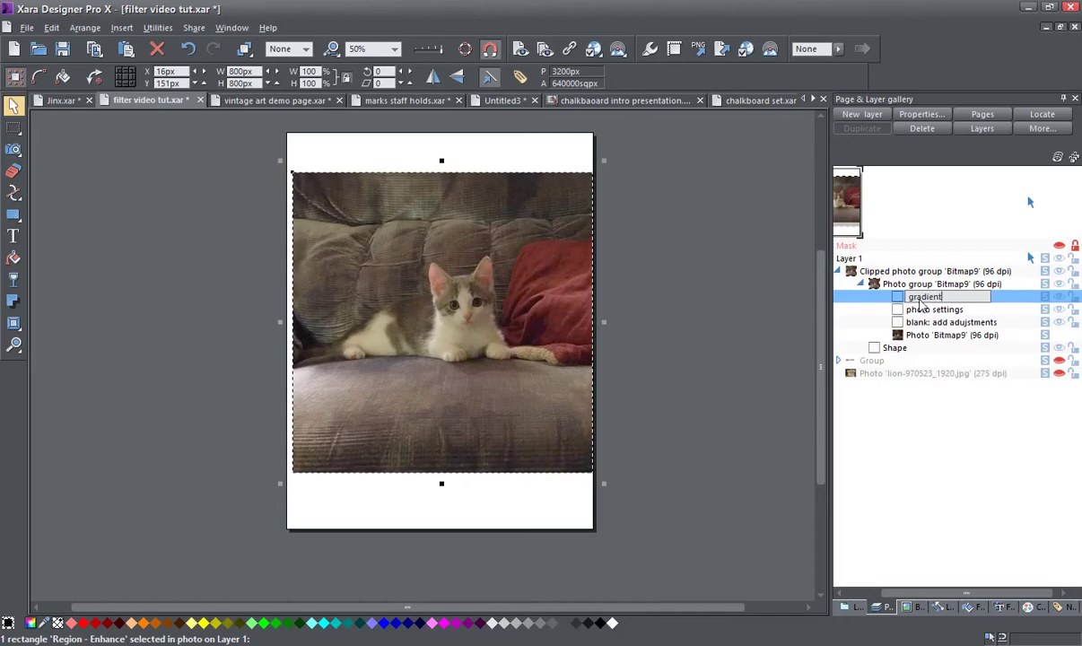
key(Return)
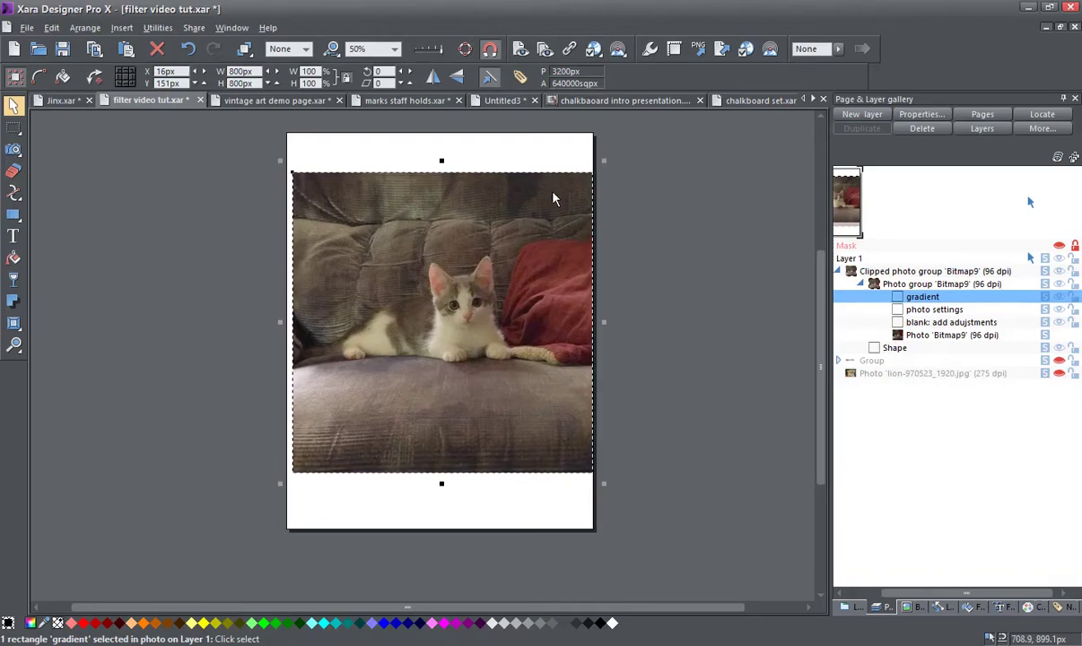
- Change the gradient region's transparency type from Enhance to Normal (Mix)
click(13, 281)
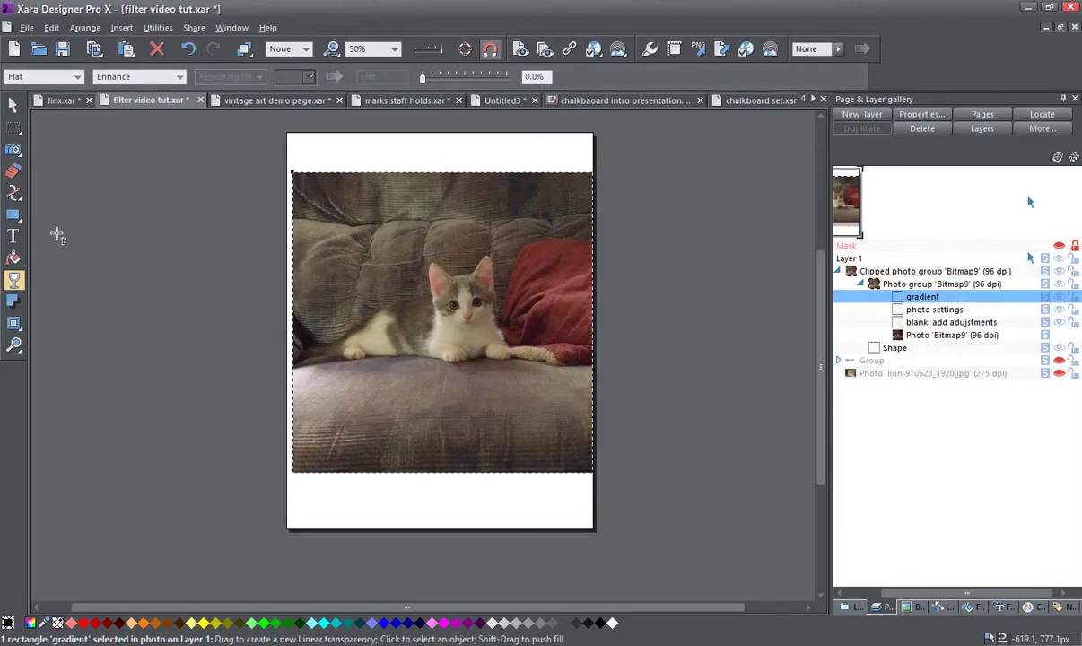
click(179, 77)
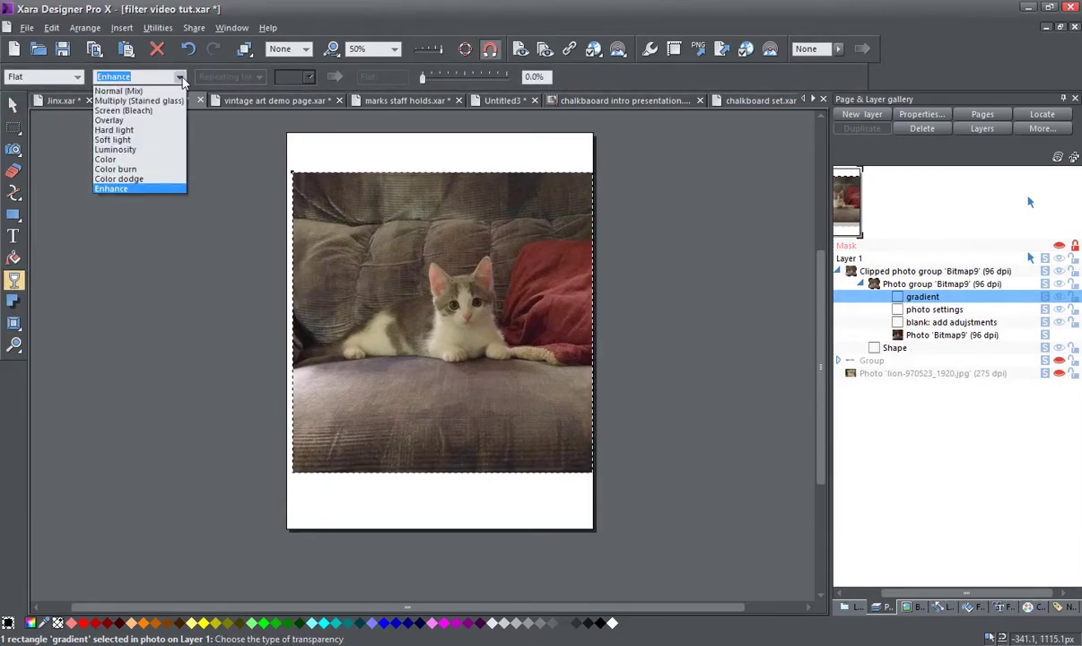
click(143, 91)
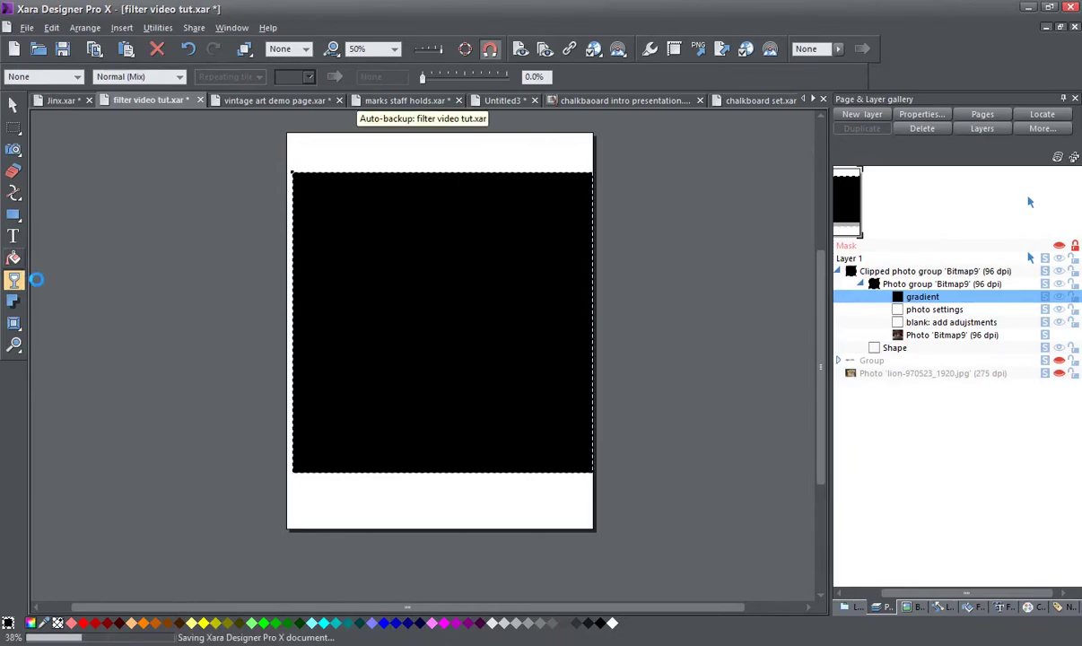
- Give the gradient region an elliptical fill with a light orange centre and a dark purple outer colour
click(14, 257)
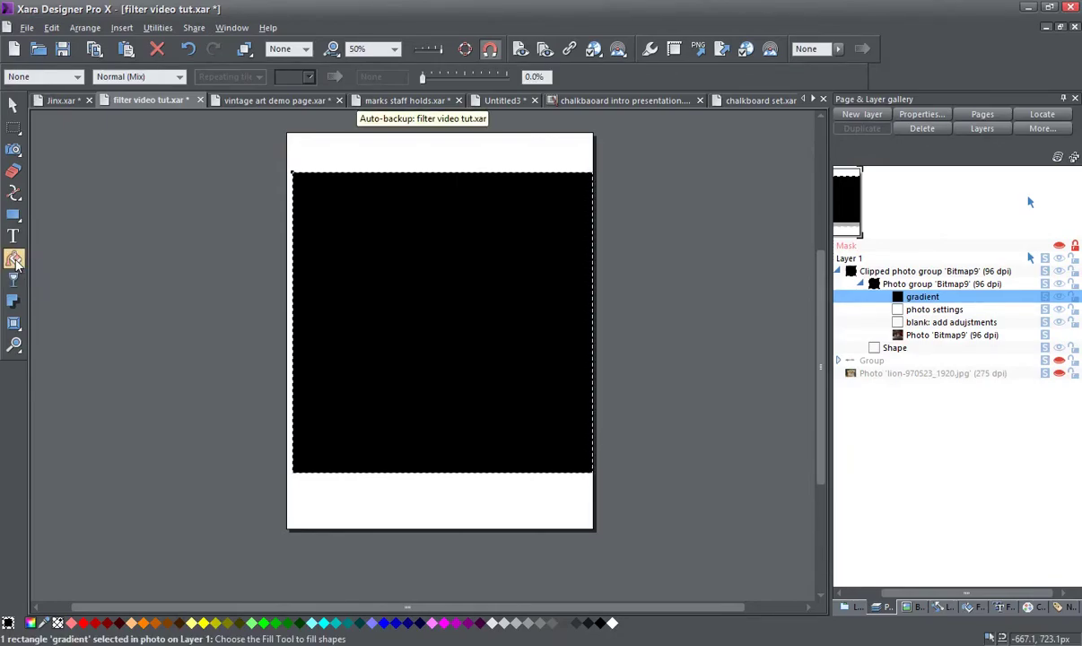
click(77, 77)
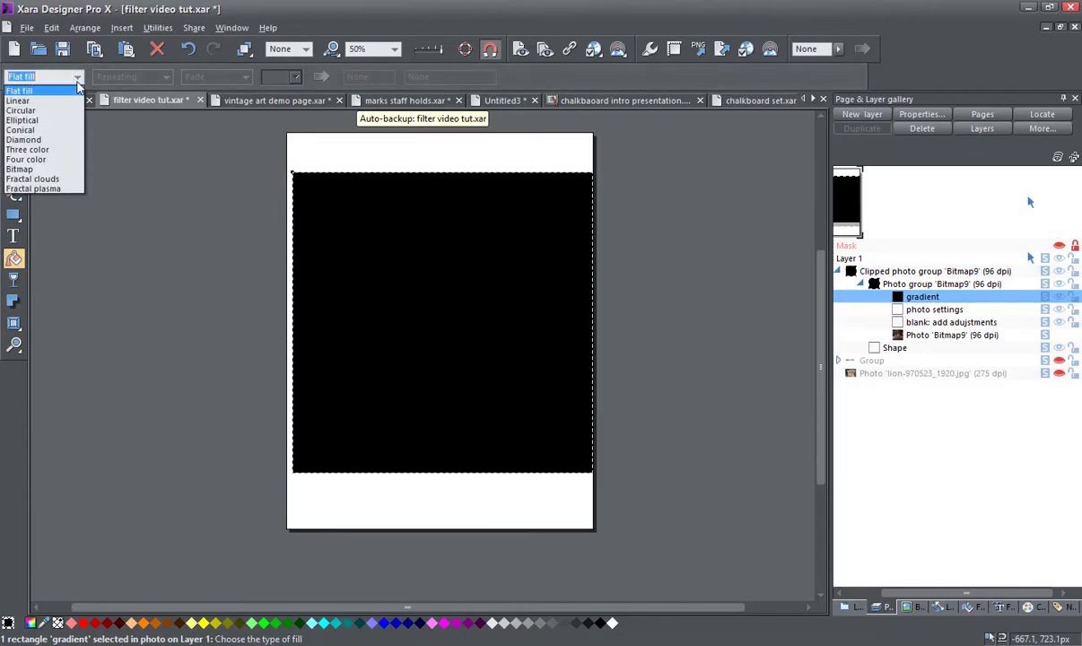
click(50, 120)
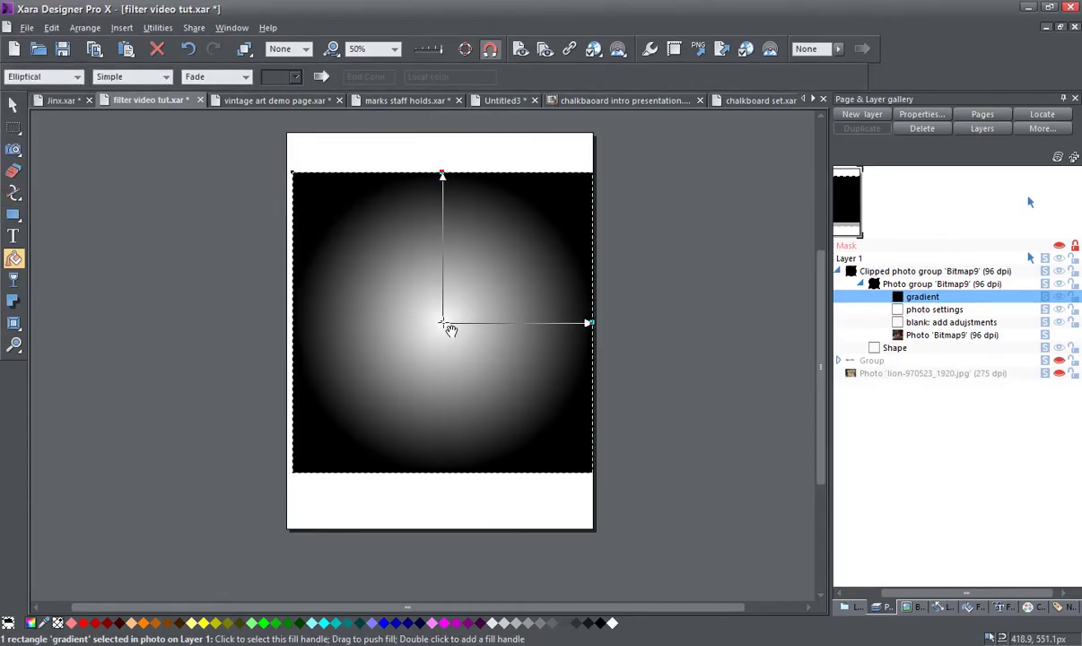
click(447, 325)
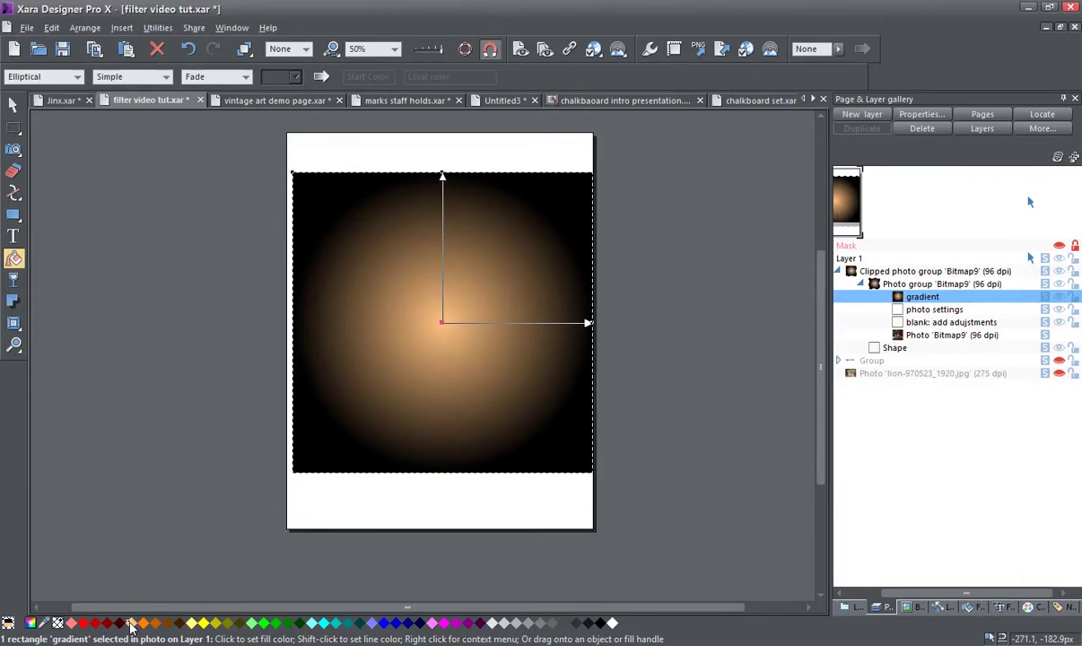
click(592, 324)
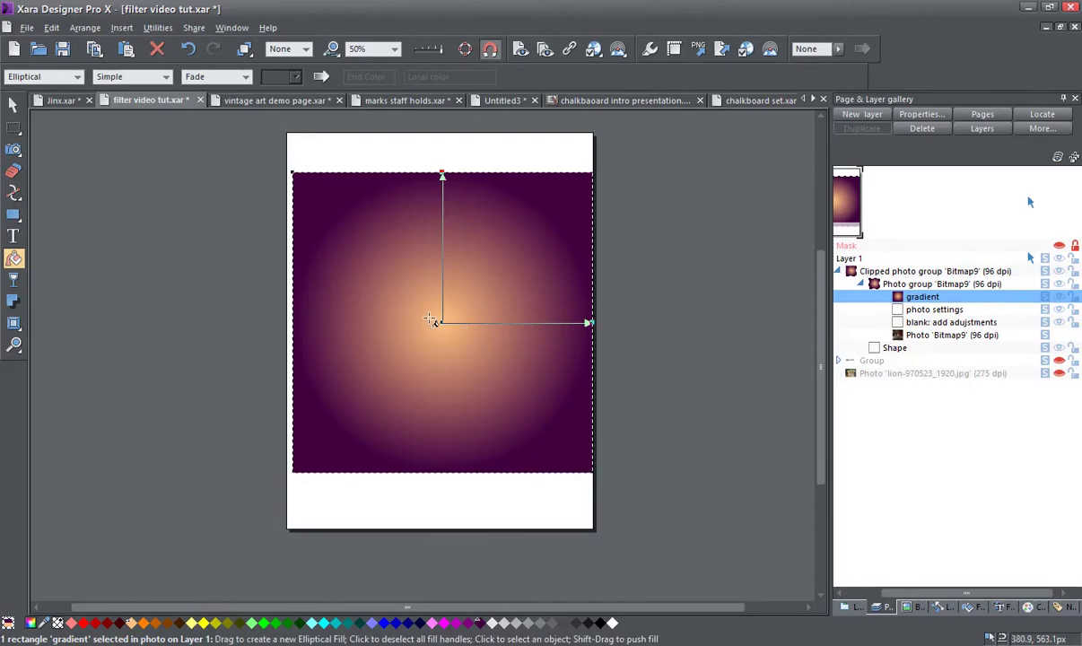
- Blend the gradient region over the photo with Soft light transparency at 40%
click(13, 280)
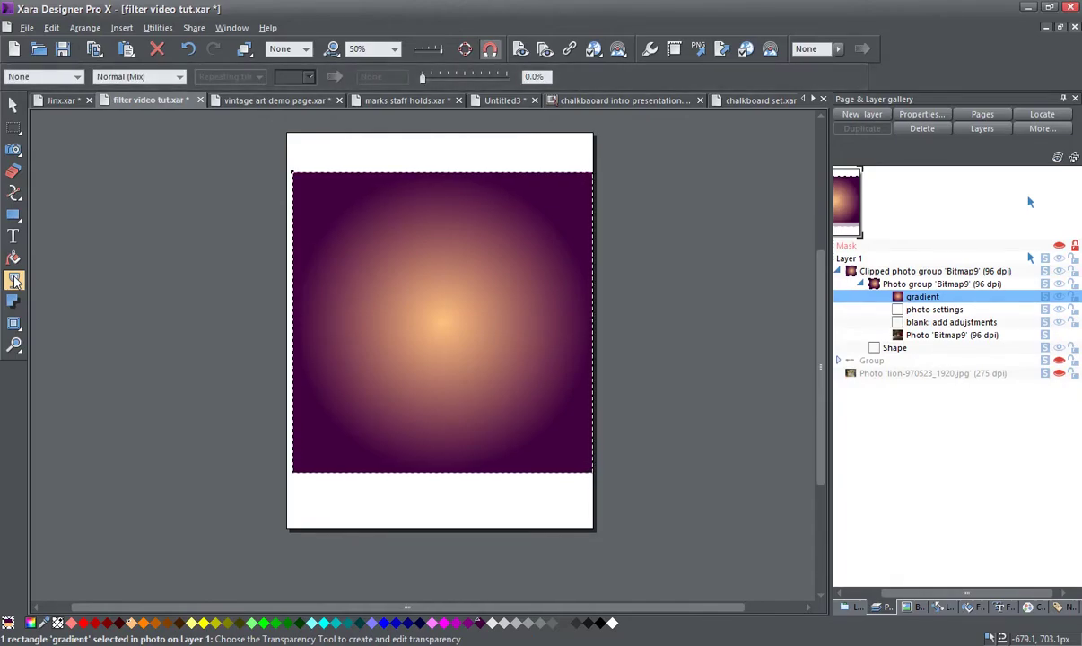
click(180, 77)
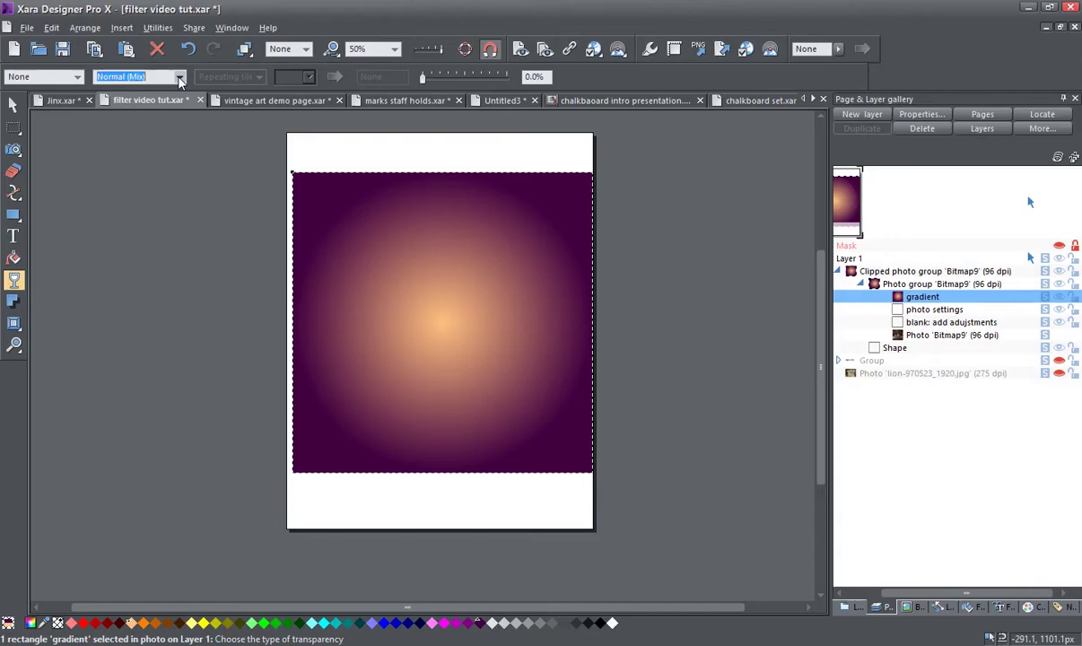
click(181, 78)
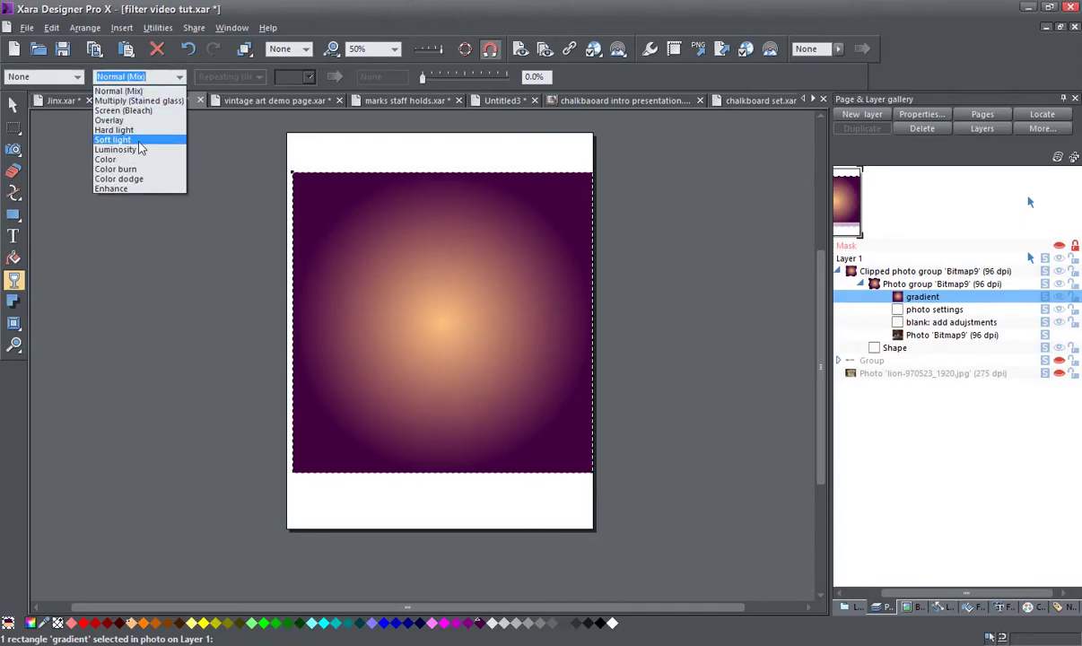
click(140, 142)
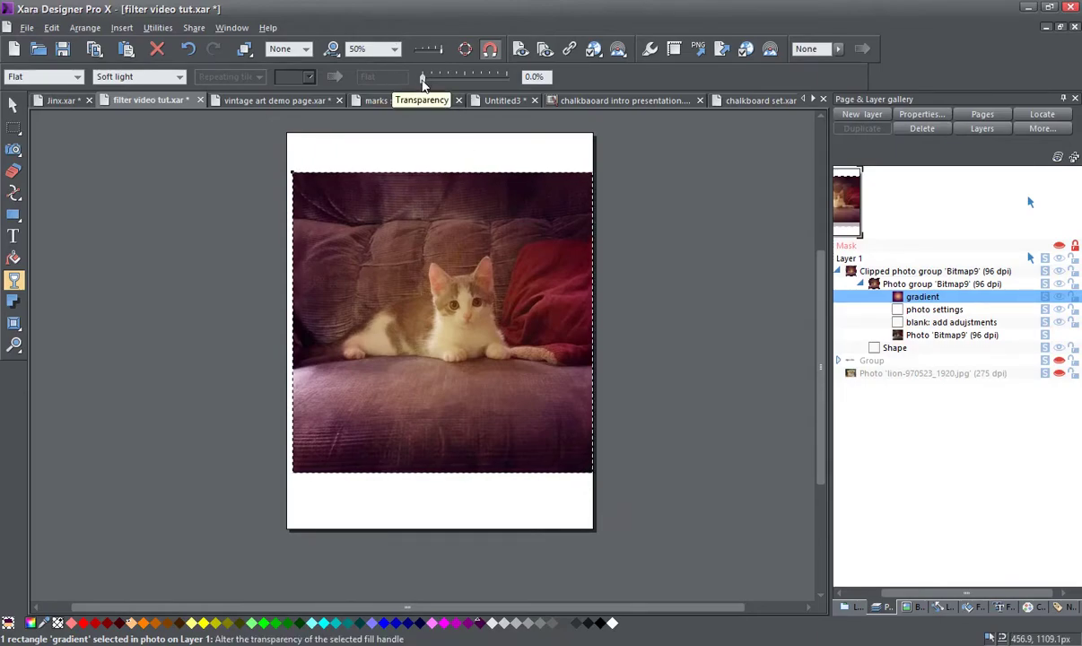
drag(428, 79, 459, 86)
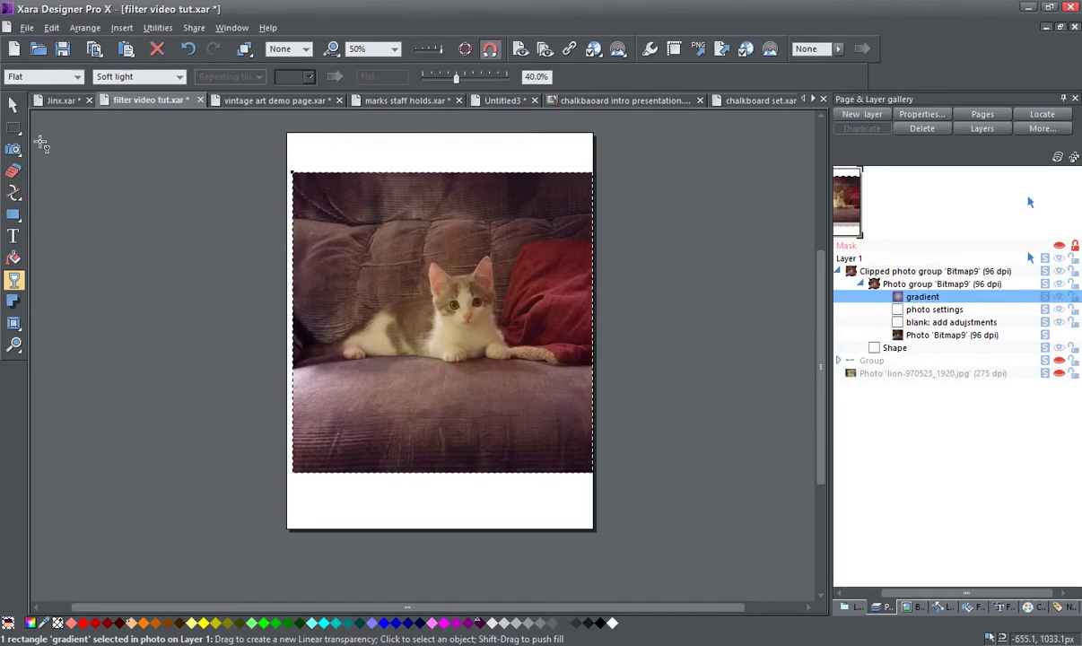
click(13, 105)
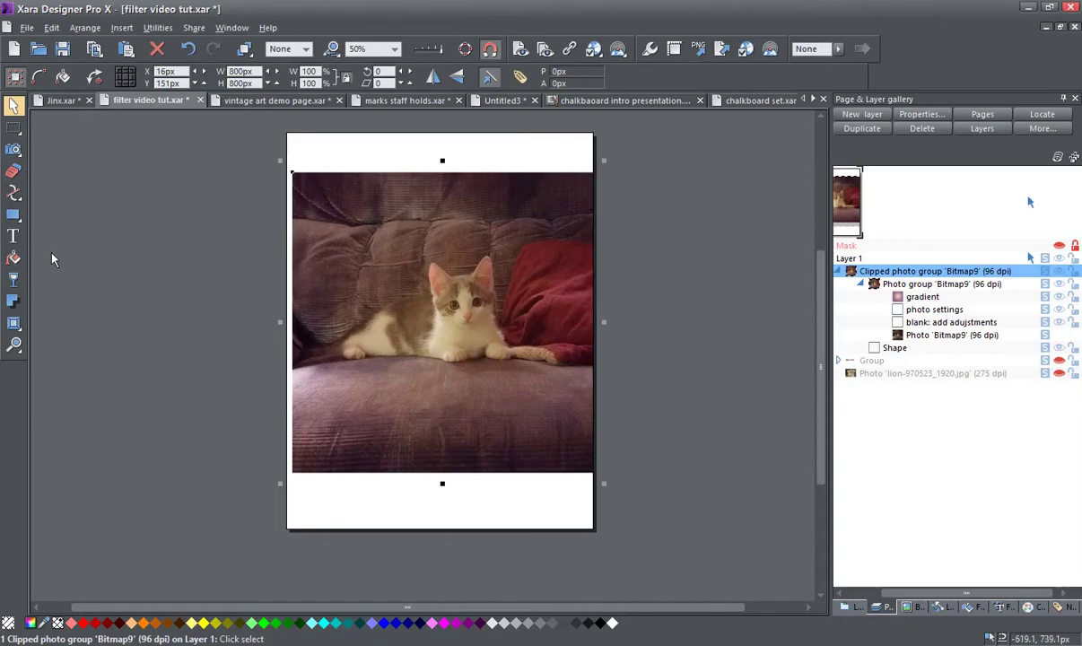
- Stretch the gradient region's elliptical fill slightly past the photo's right and top edges, and clear the selection
click(13, 258)
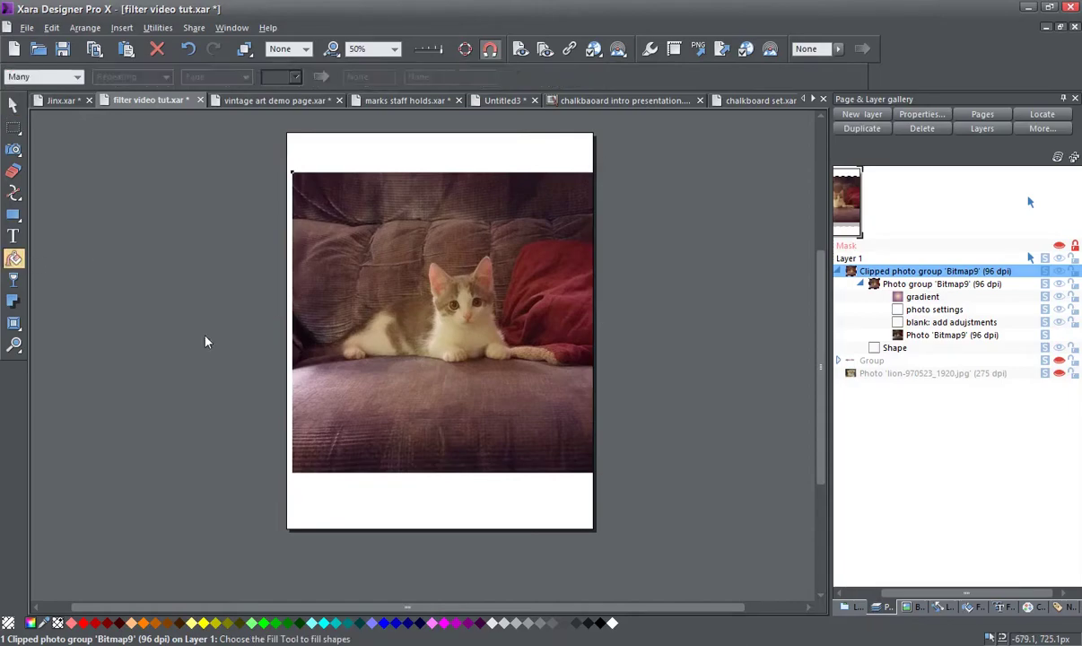
click(434, 330)
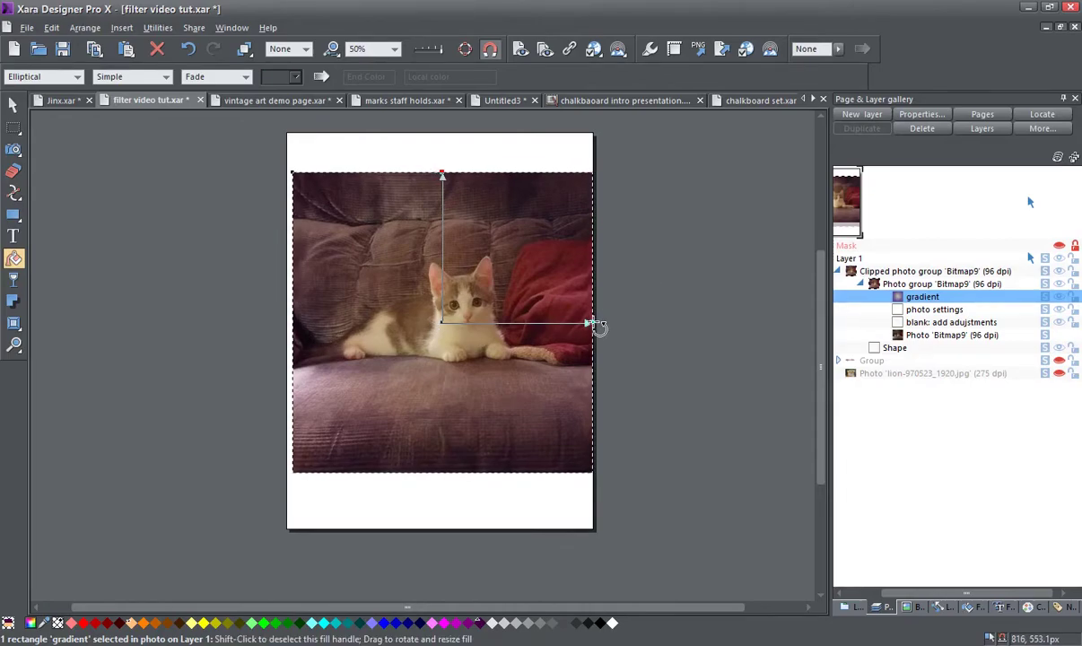
drag(603, 323, 623, 324)
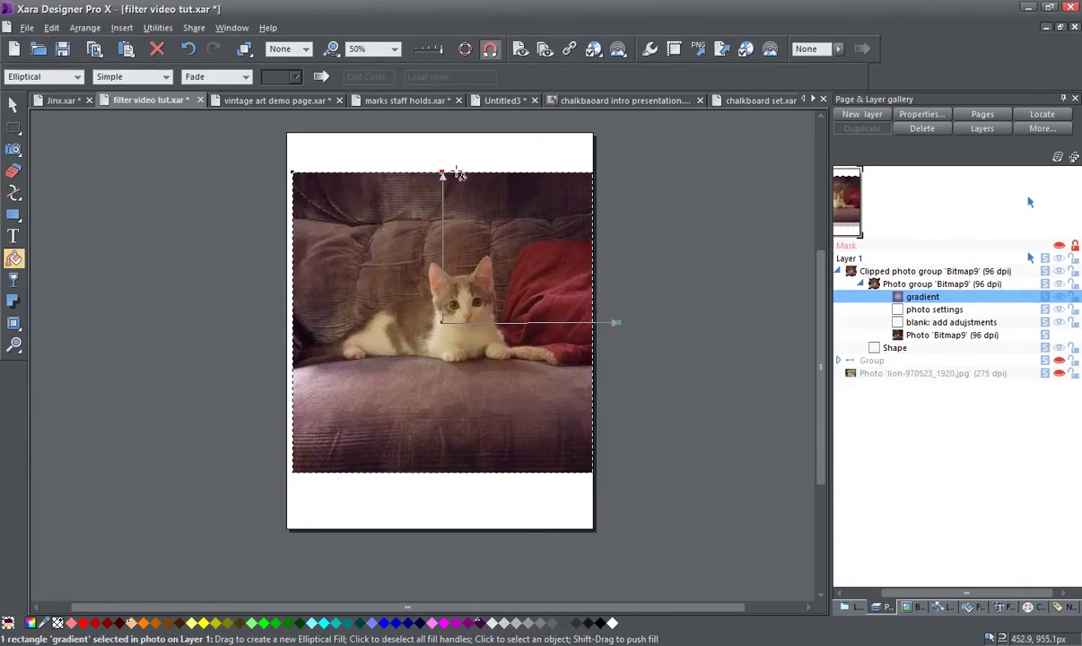
drag(443, 171, 444, 147)
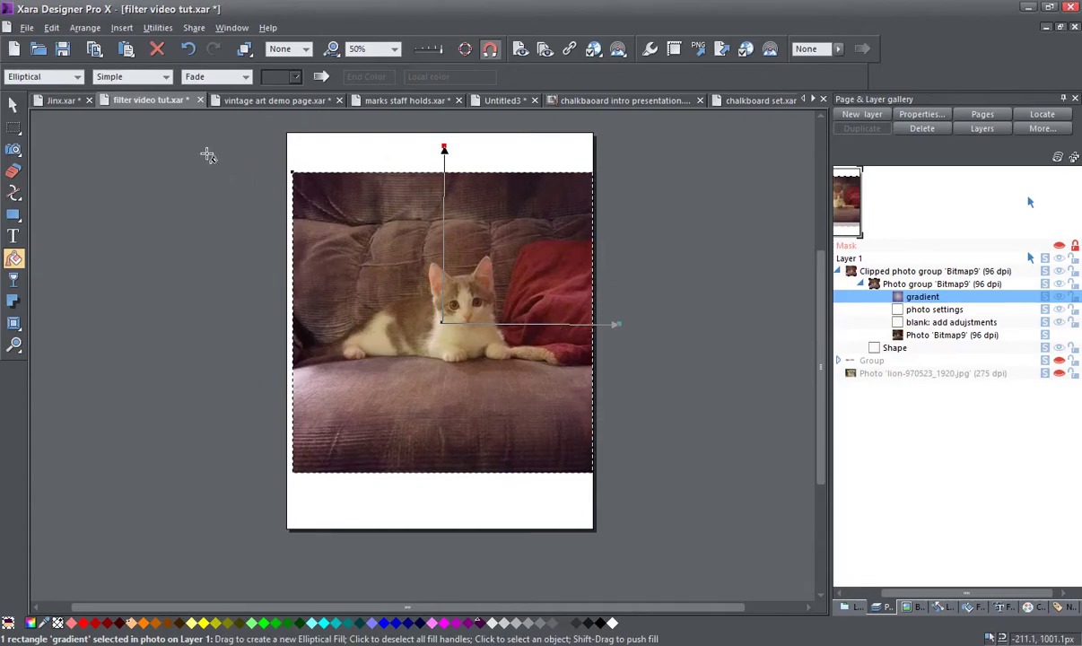
click(13, 106)
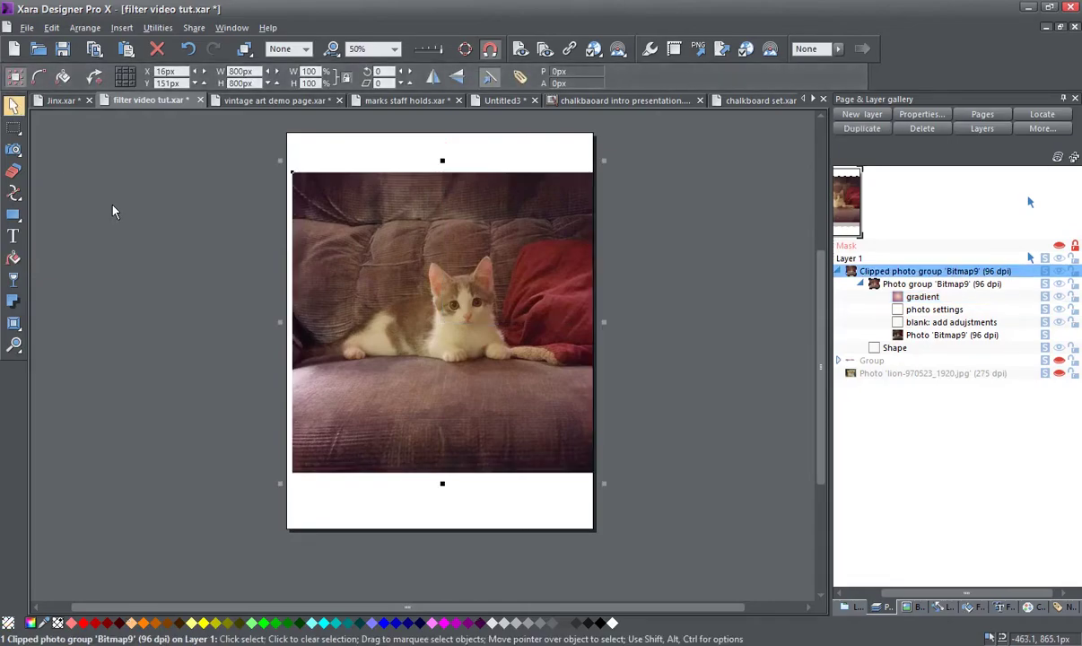
click(112, 210)
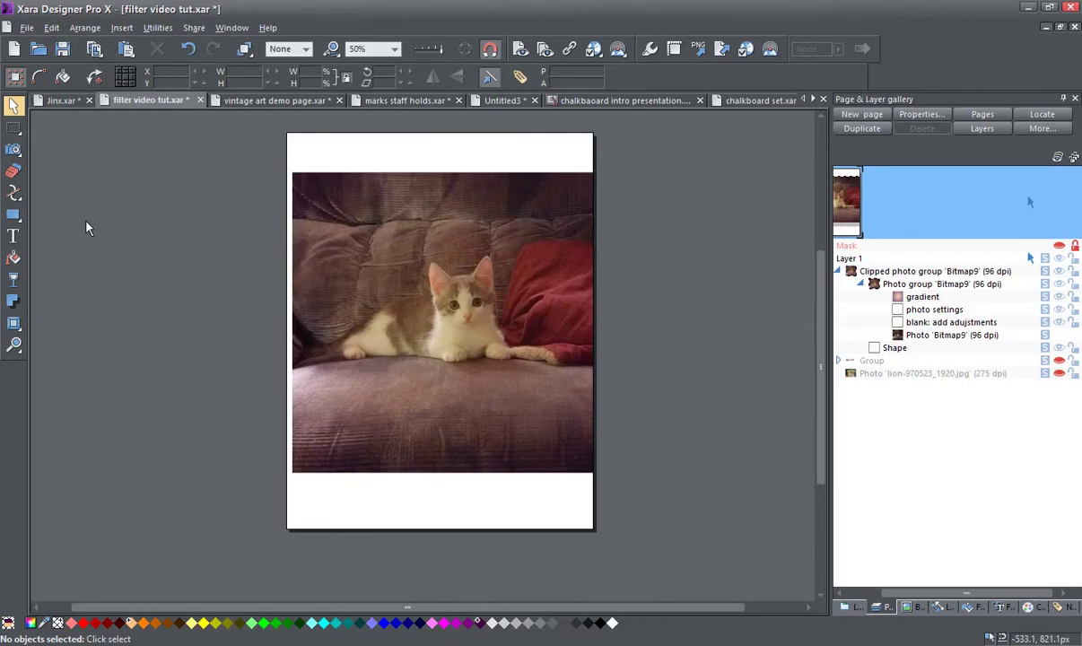
- Try to save the document in New folder (2) over the existing _softlight gradient matte_xaraphotopreset.xar
click(27, 28)
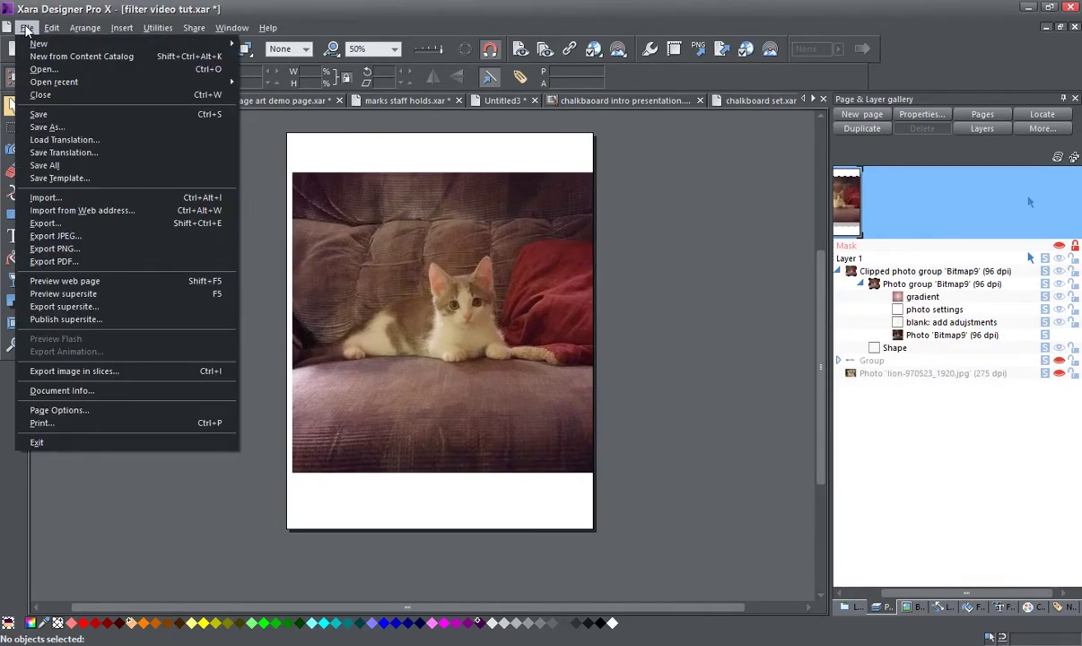
click(48, 116)
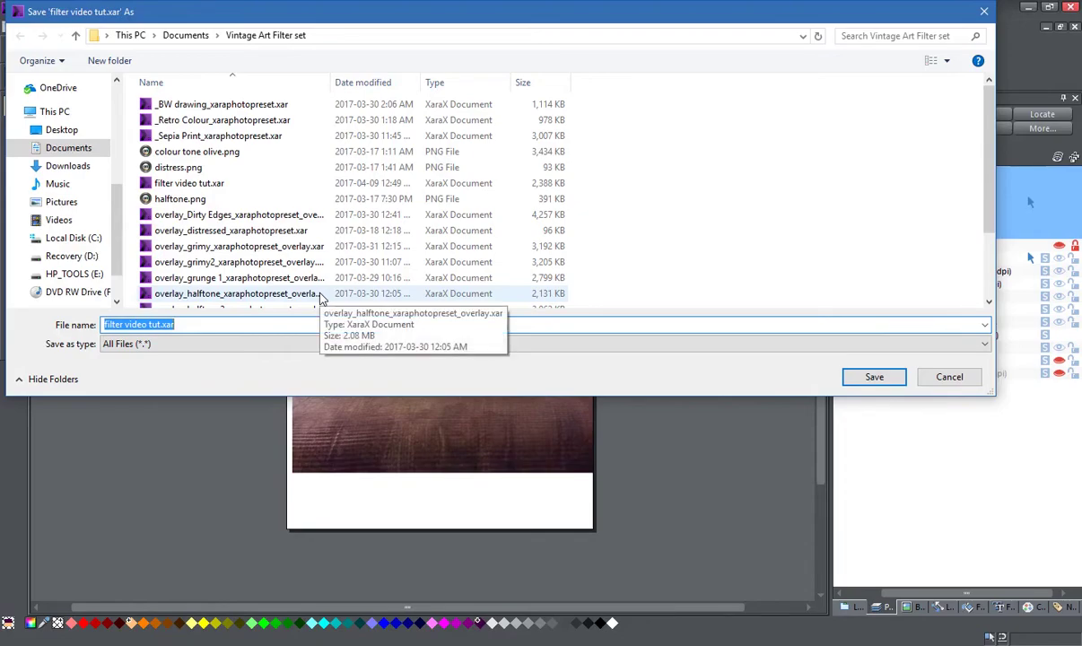
drag(115, 228, 112, 120)
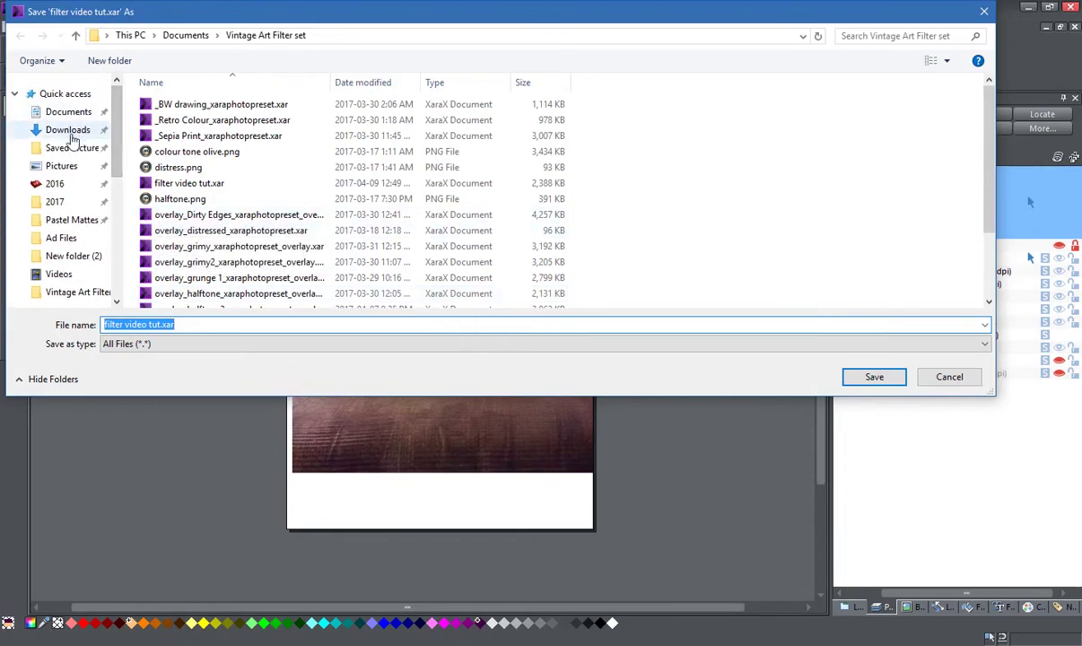
click(79, 254)
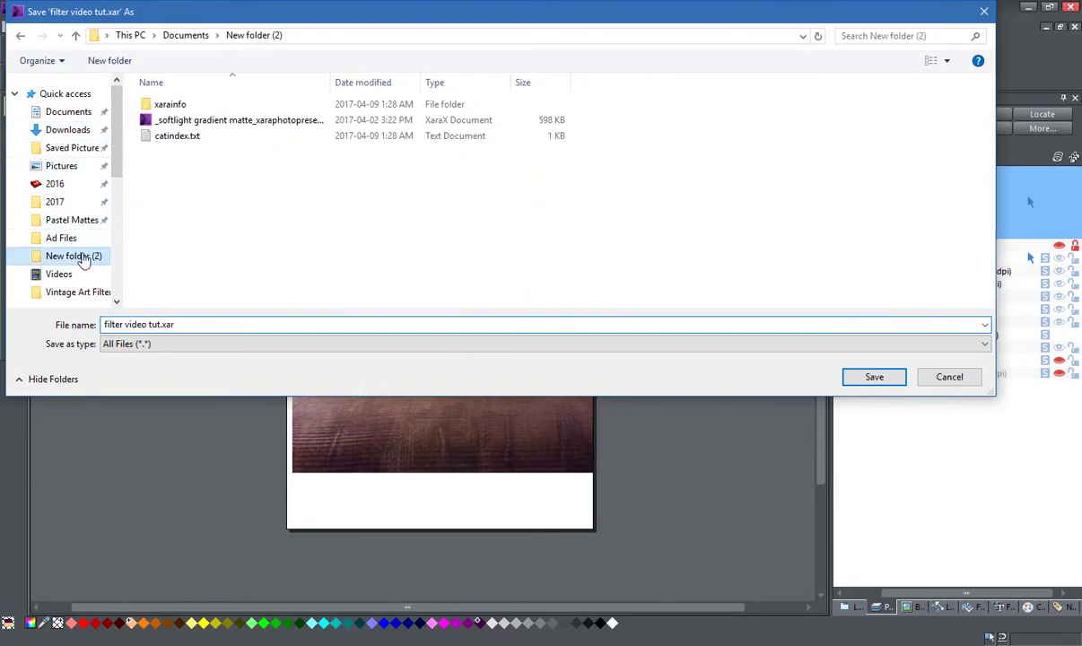
click(179, 324)
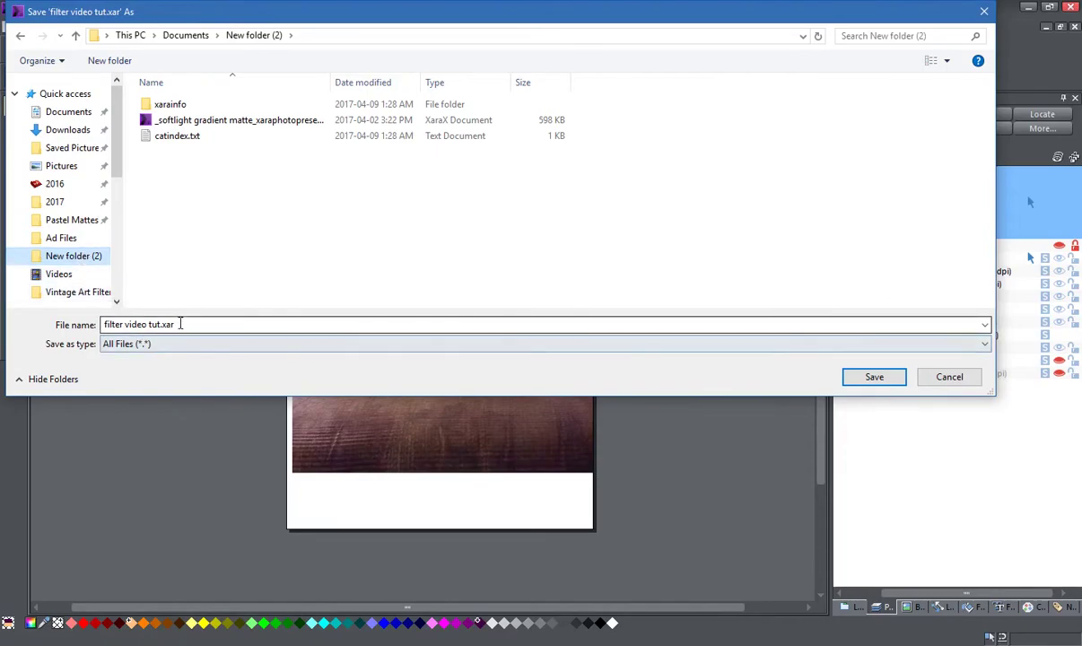
click(229, 122)
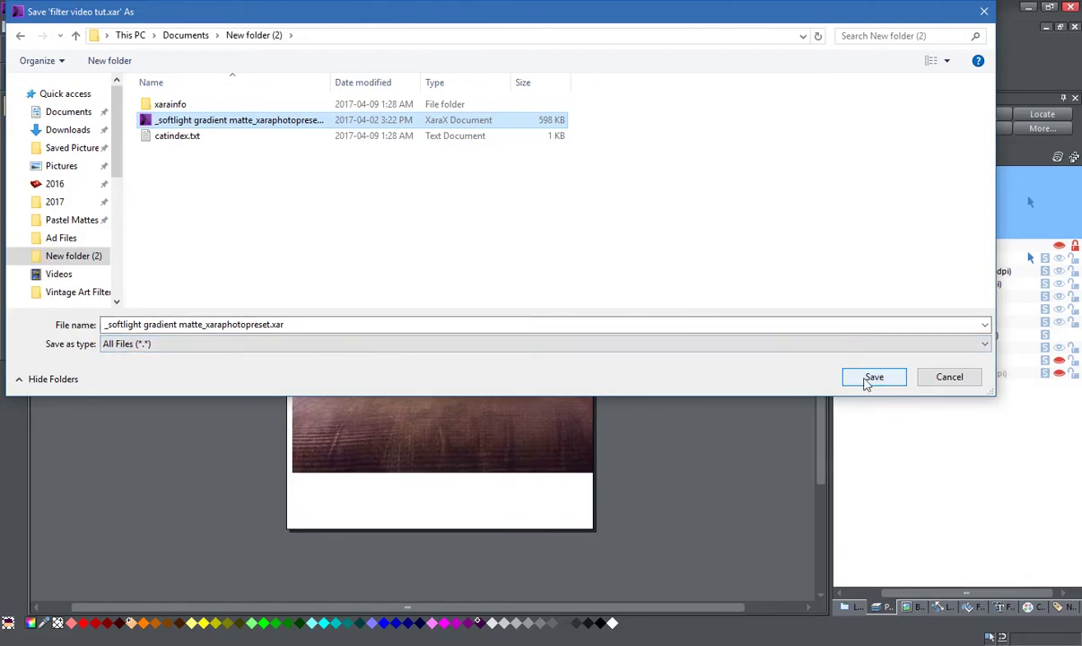
click(864, 381)
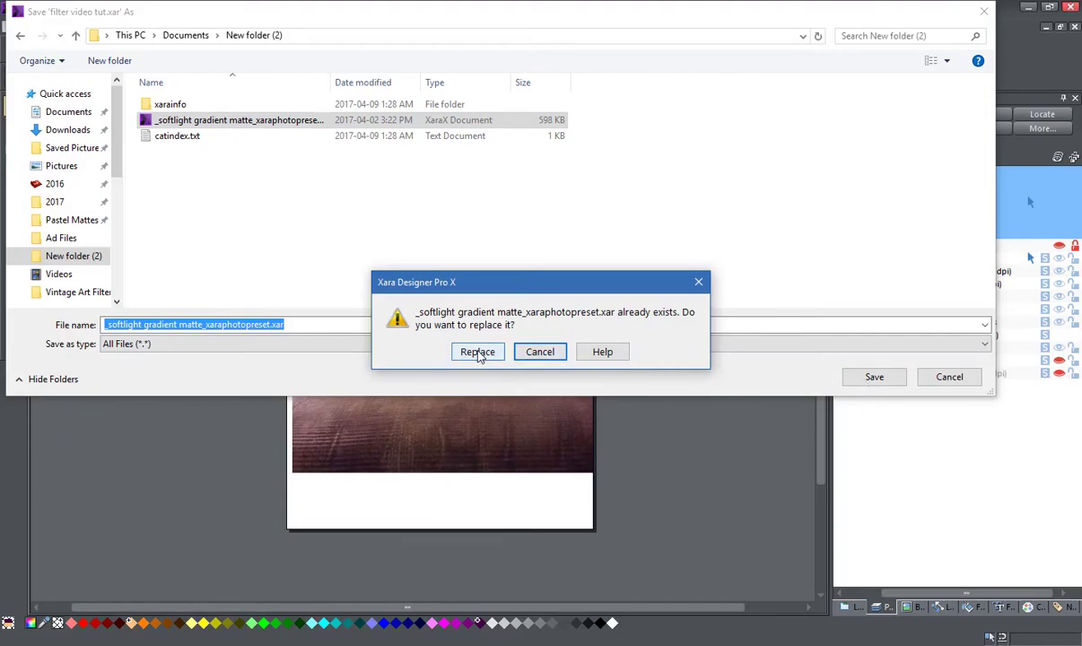
click(479, 351)
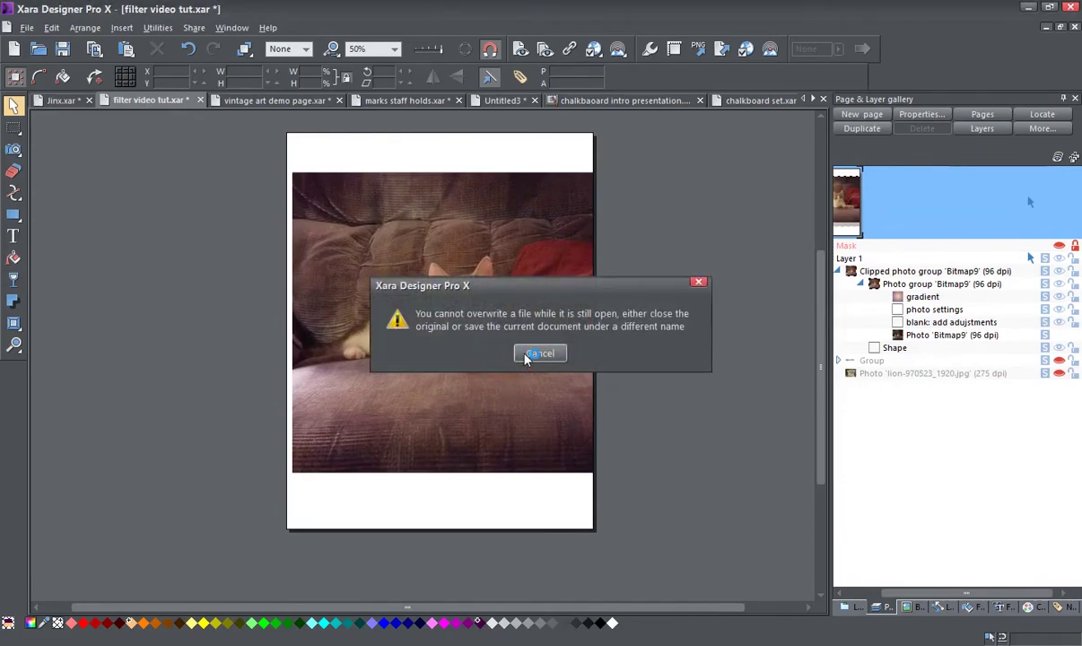
click(536, 353)
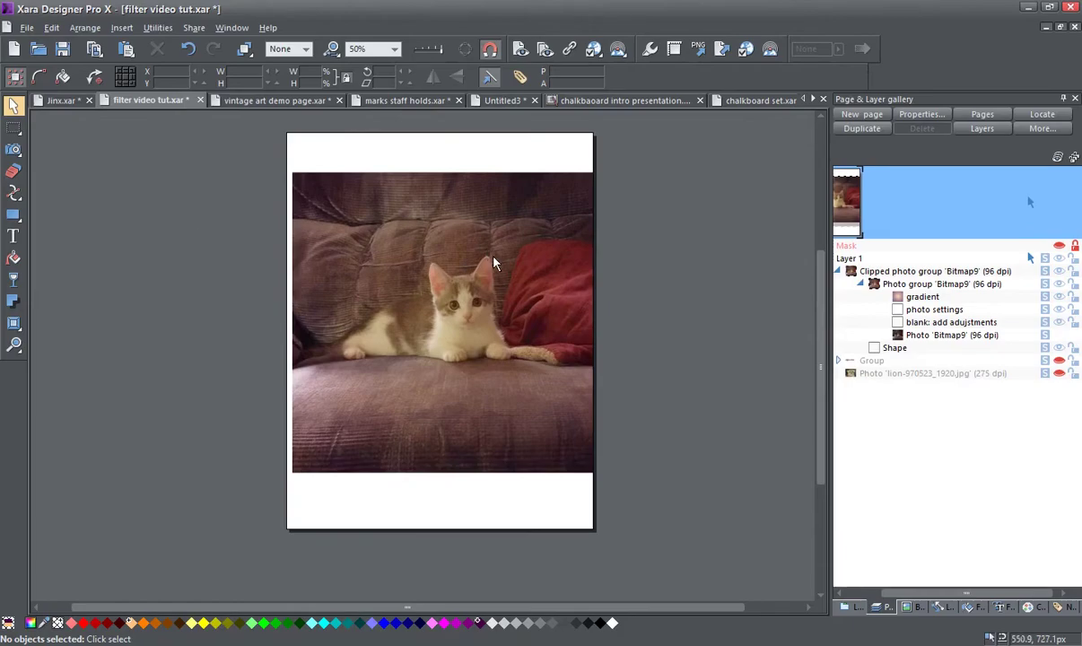
- Move the clipped kitten photo group off the page onto the pasteboard at about X -1362 px, Y 395 px
scroll(516, 315, down, 2)
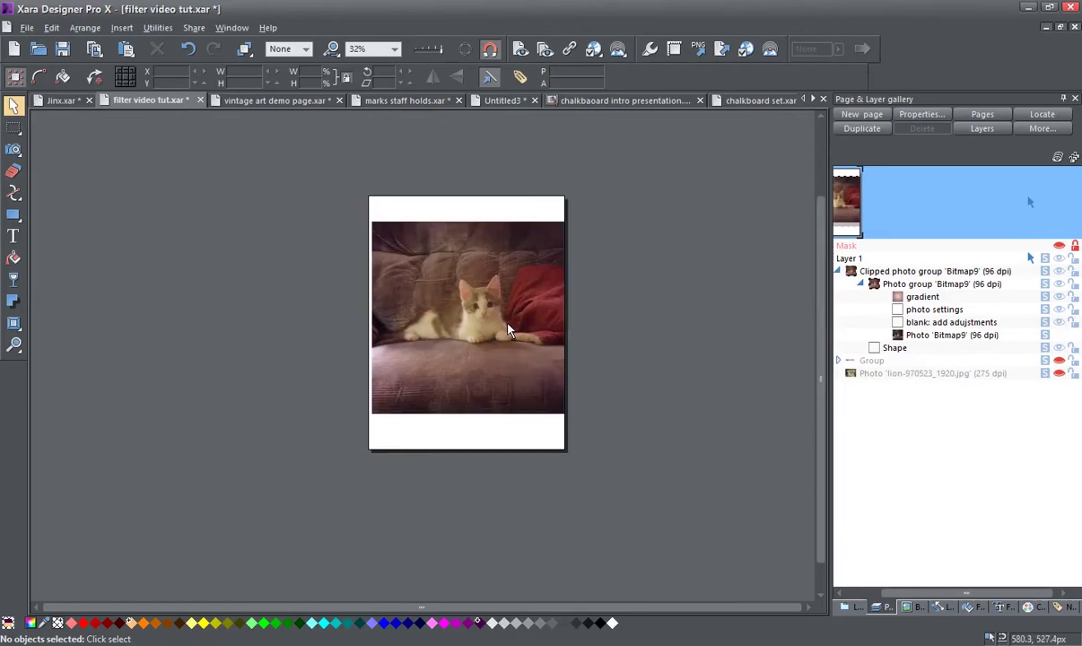
drag(510, 332, 183, 277)
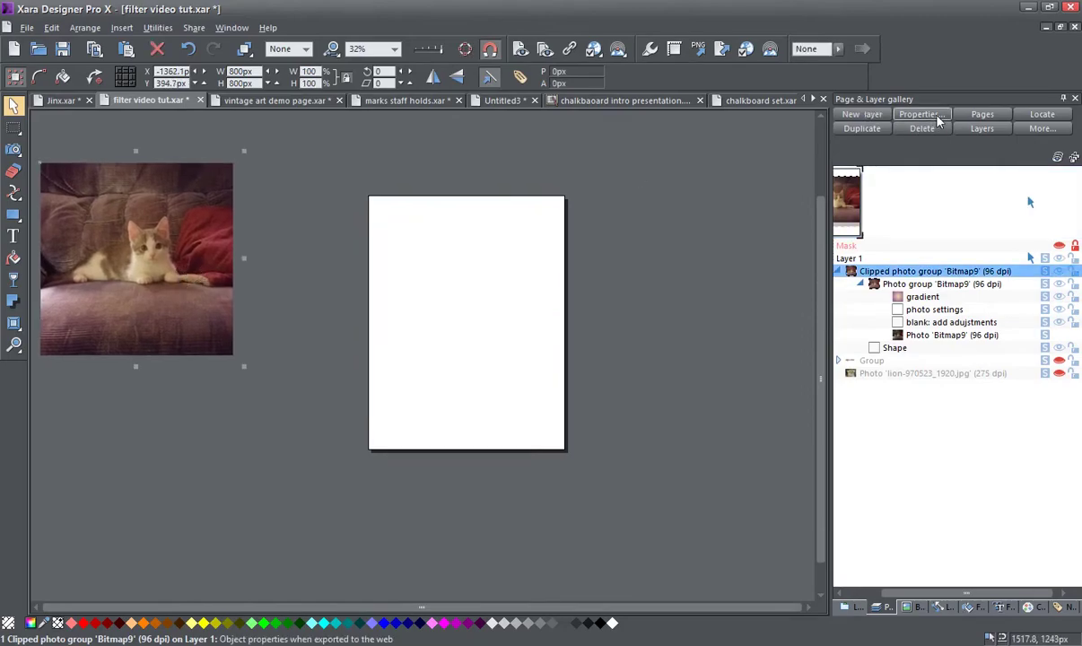
- Unhide the lion photo, move it onto the page, enlarge it to about 912 × 684 px and centre it roughly on the page
click(1059, 374)
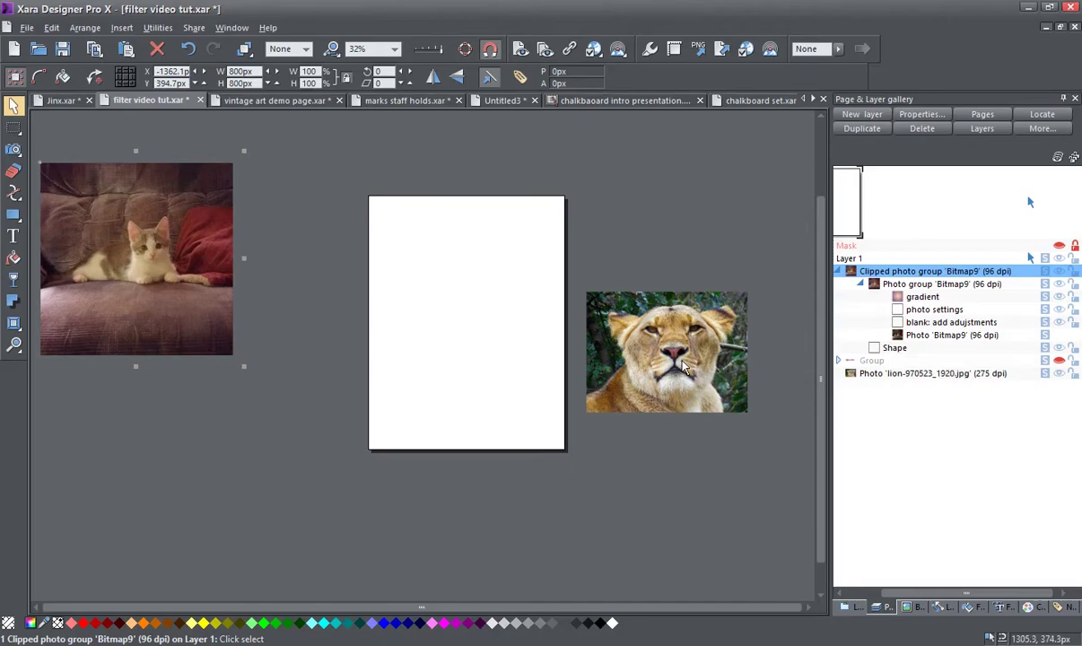
drag(639, 348, 426, 309)
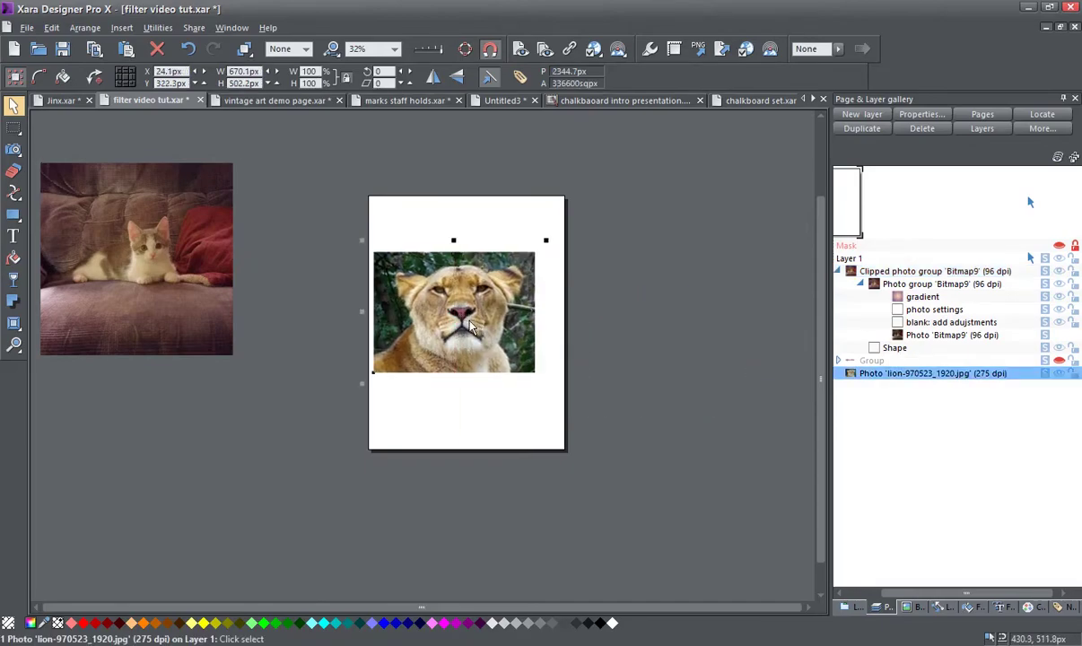
drag(548, 384, 578, 434)
drag(540, 372, 503, 349)
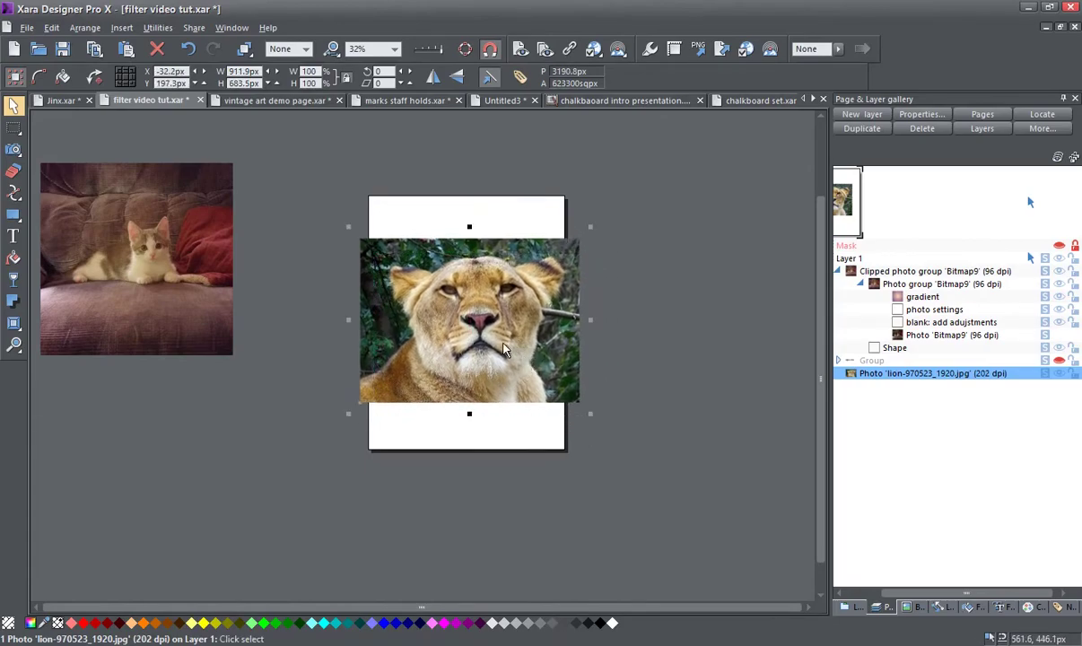
- Apply the _softlight gradient matte_xaraphotopreset.xar file from New folder (2) to the lion photo, and close the folder window
scroll(503, 349, up, 3)
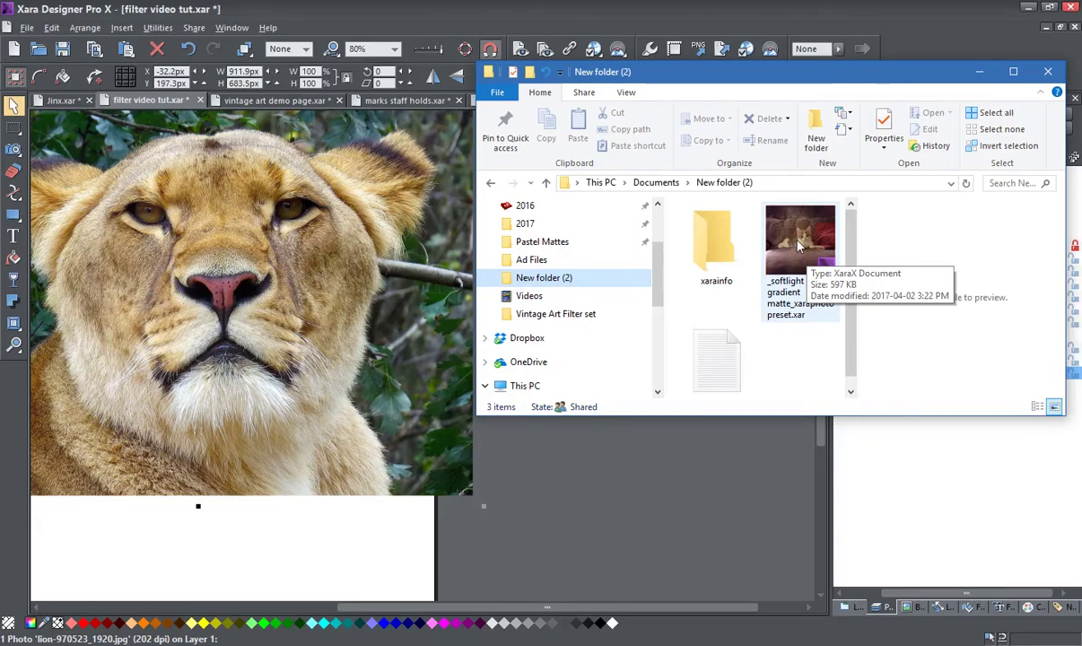
drag(800, 247, 238, 302)
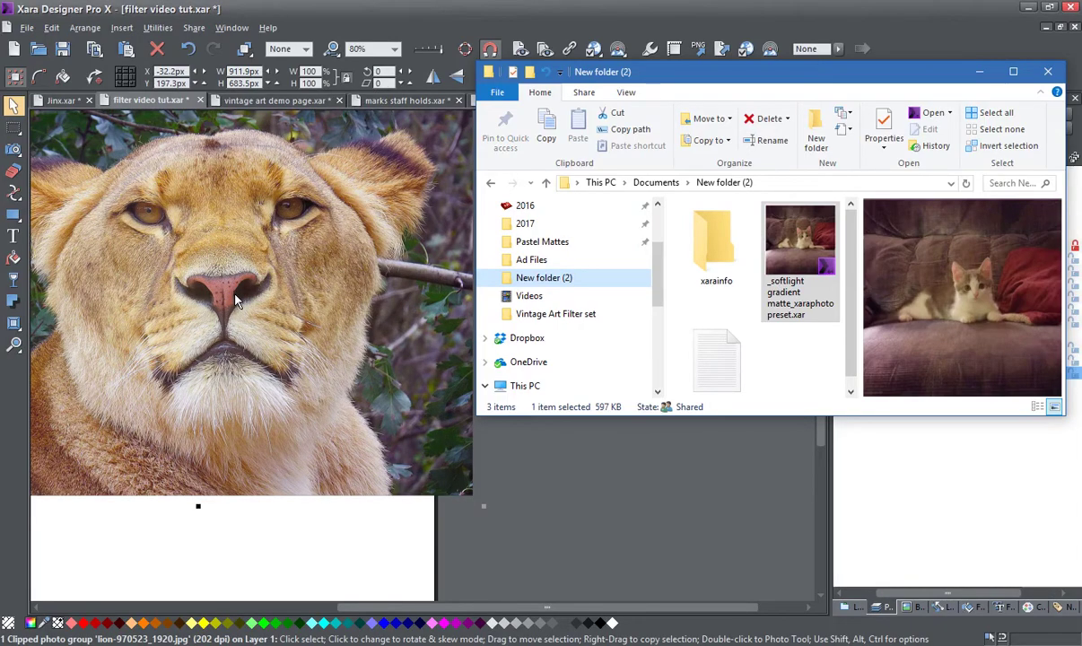
click(1047, 71)
drag(642, 608, 546, 599)
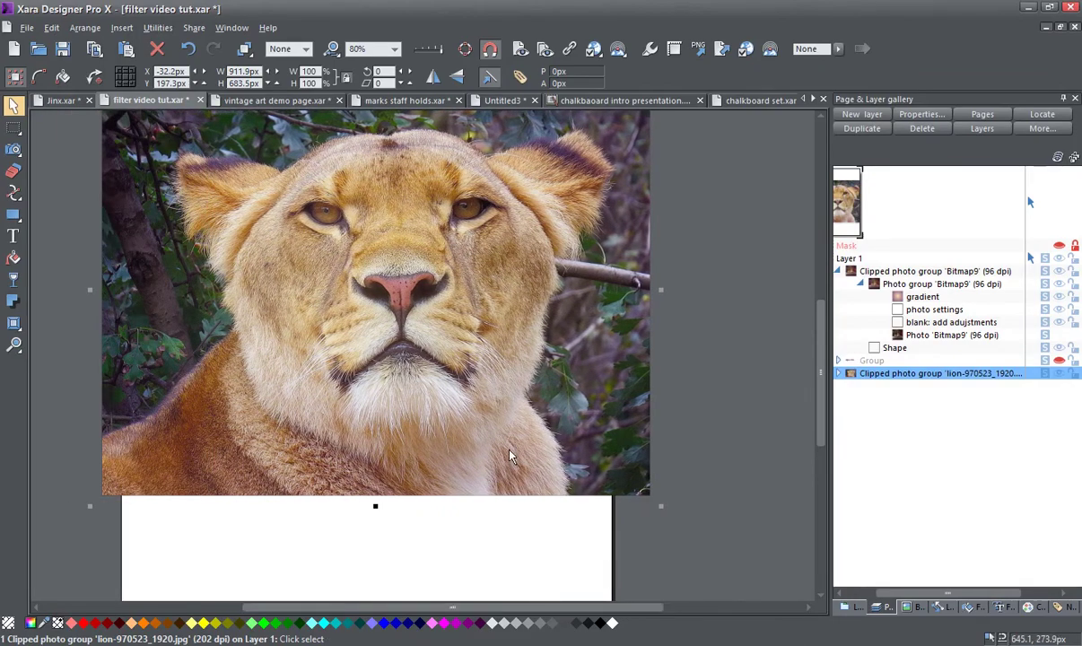
scroll(502, 328, down, 2)
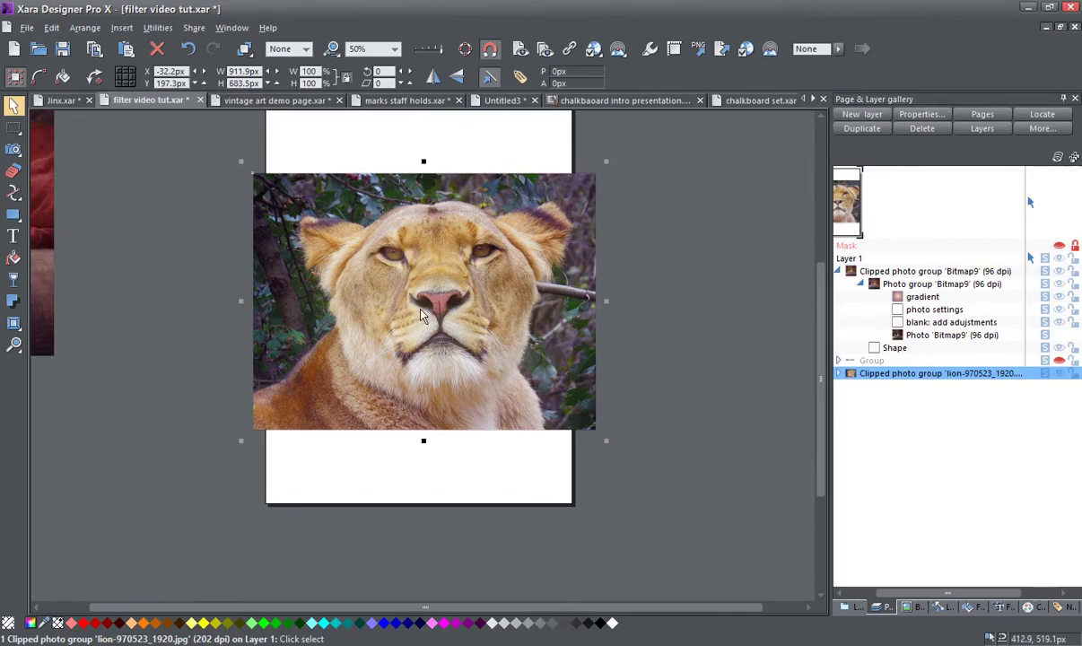
scroll(422, 314, up, 2)
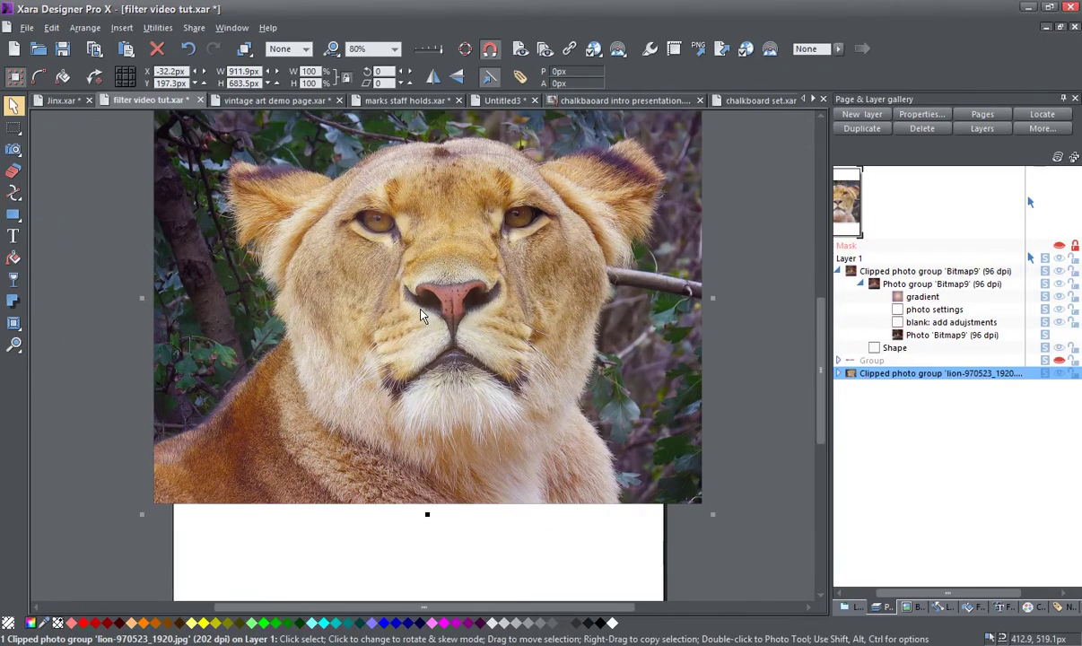
scroll(421, 314, down, 1)
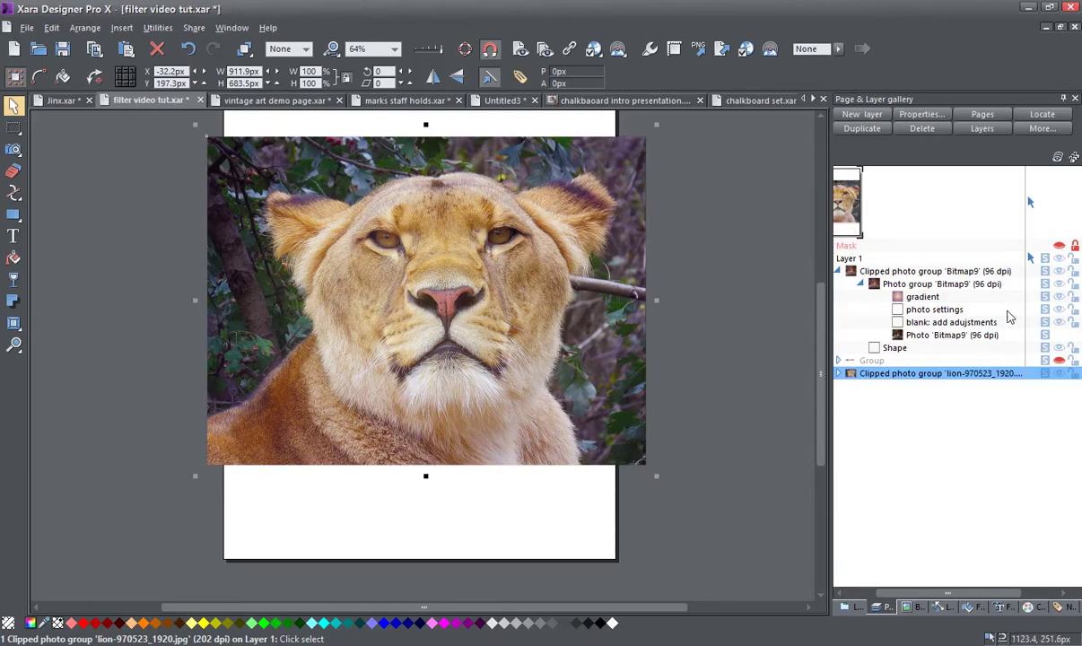
- Expand the lion photo's clipped group down to its filter regions and widen the object list to fit their full names
click(839, 375)
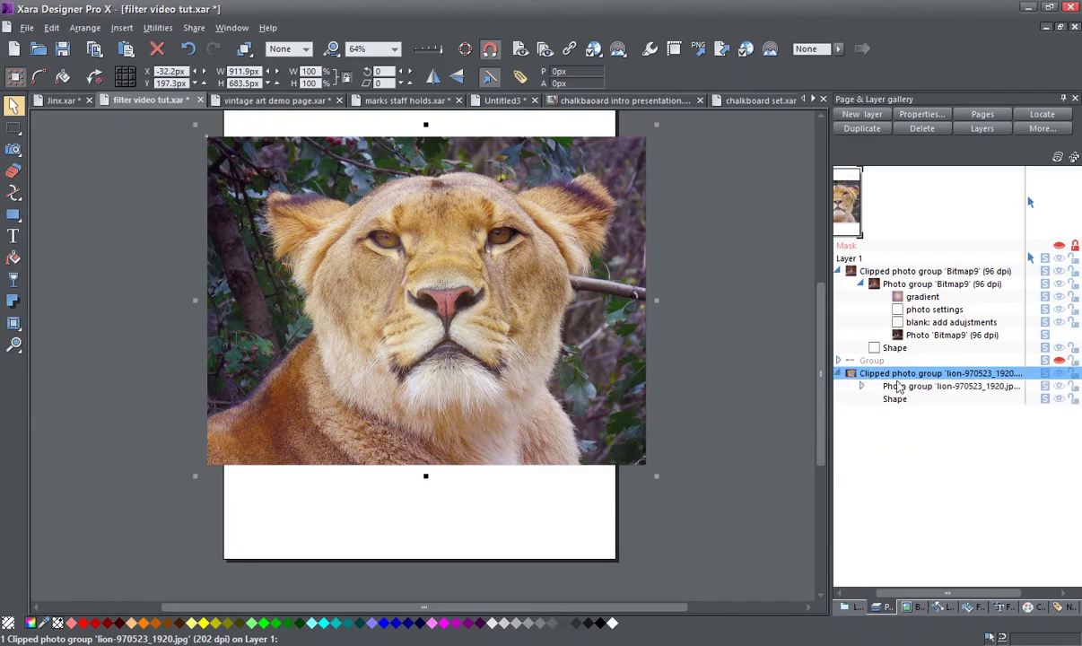
click(861, 387)
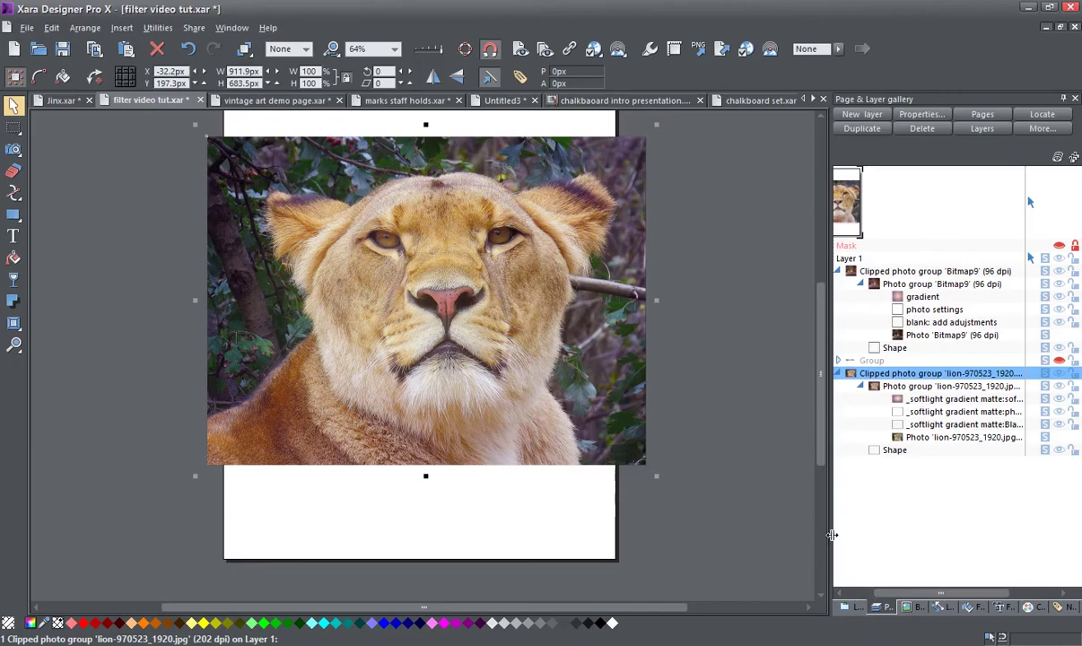
drag(832, 535, 717, 523)
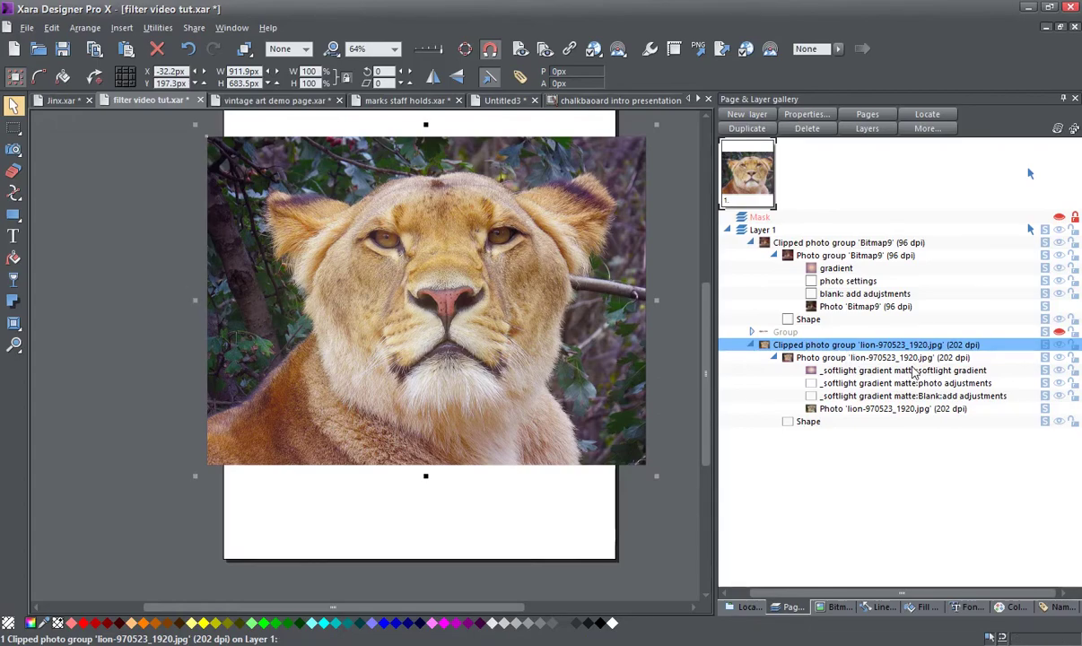
- Set the lion photo's softlight gradient region to a dark purple outer colour and flat Soft light transparency at 48%
click(952, 370)
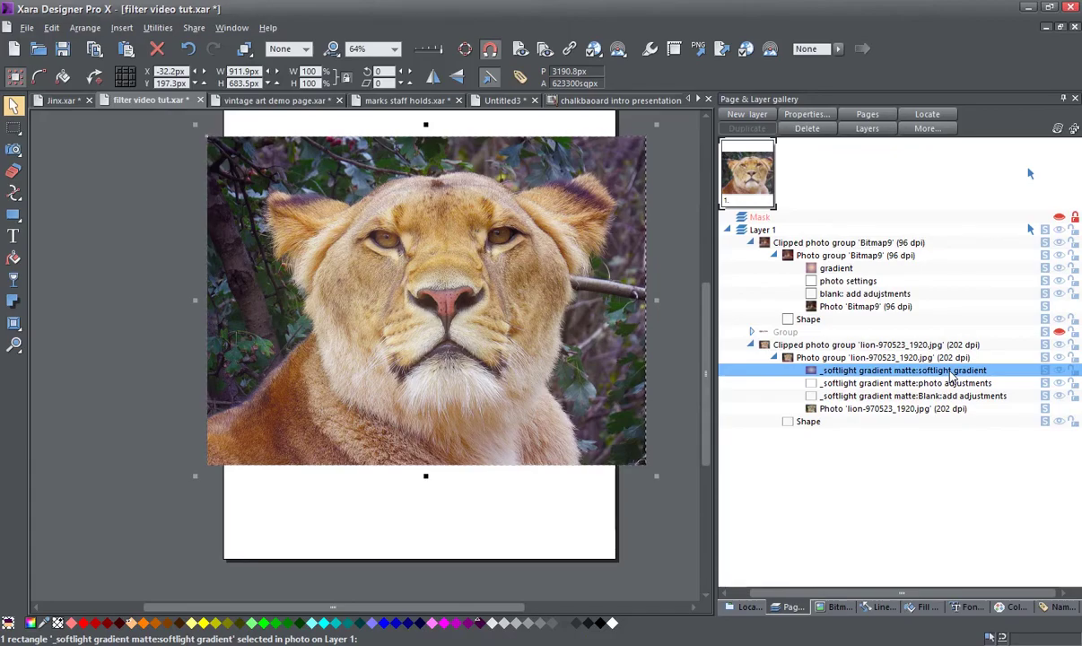
click(15, 258)
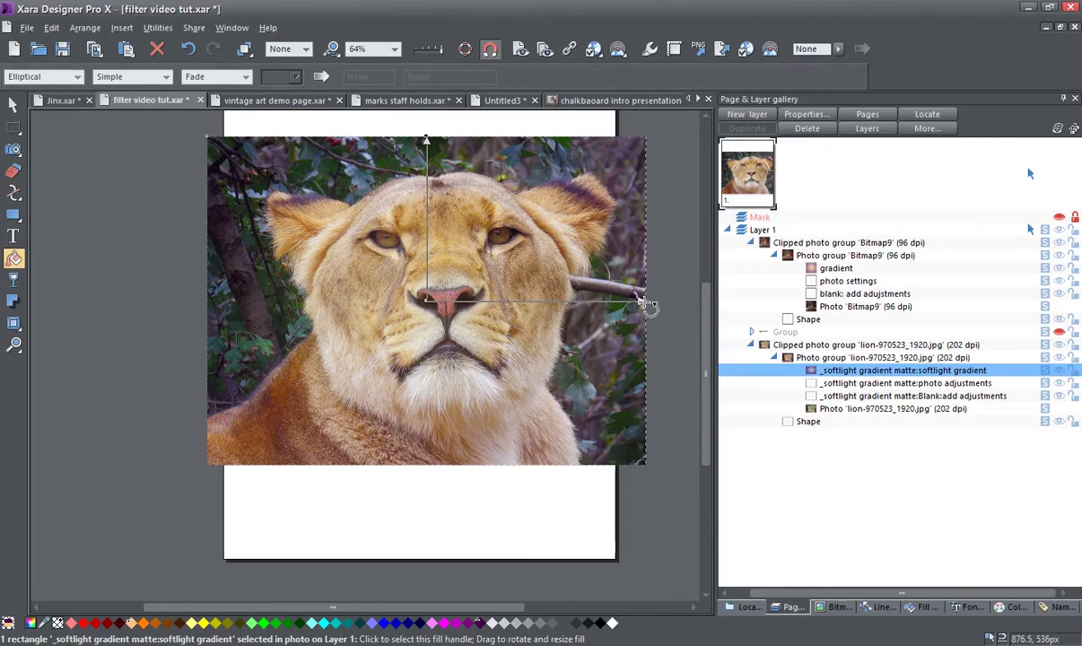
click(643, 302)
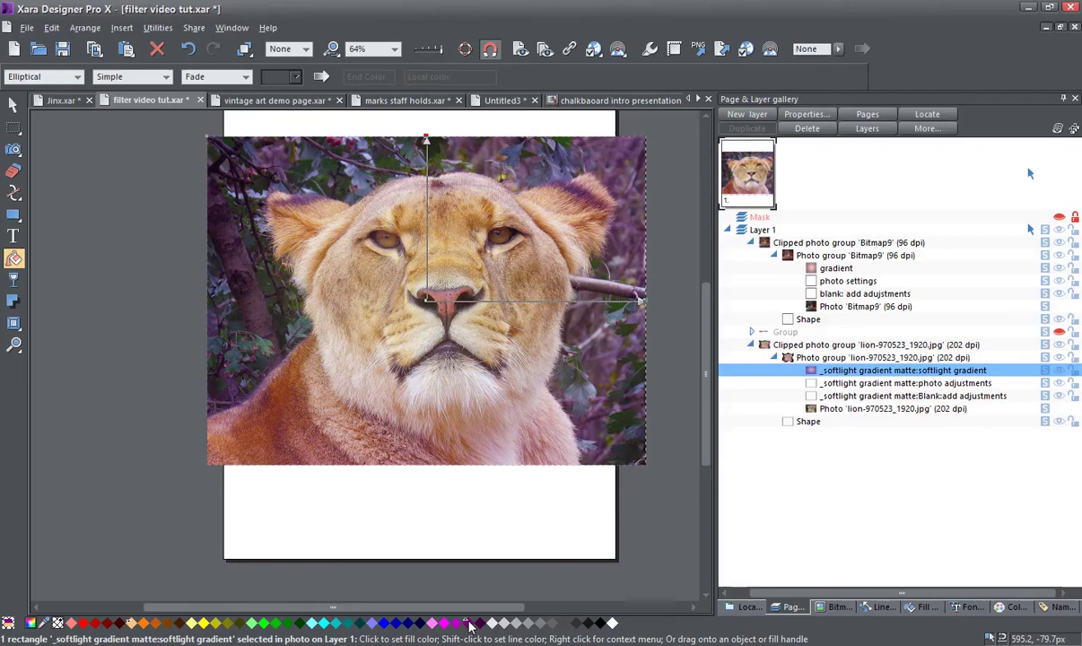
click(481, 625)
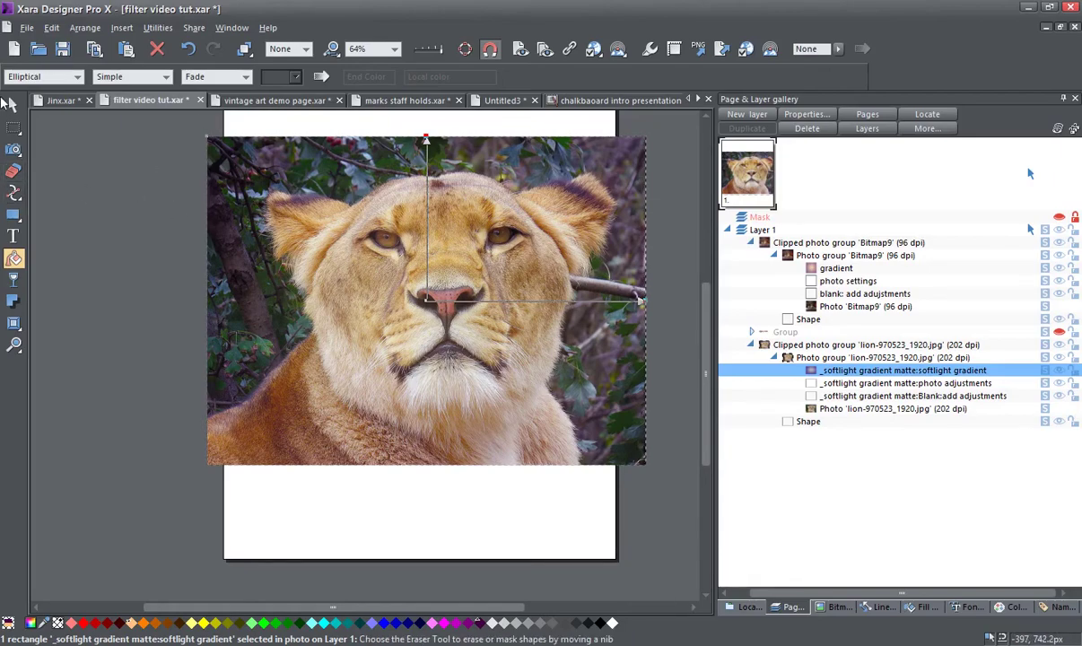
click(14, 281)
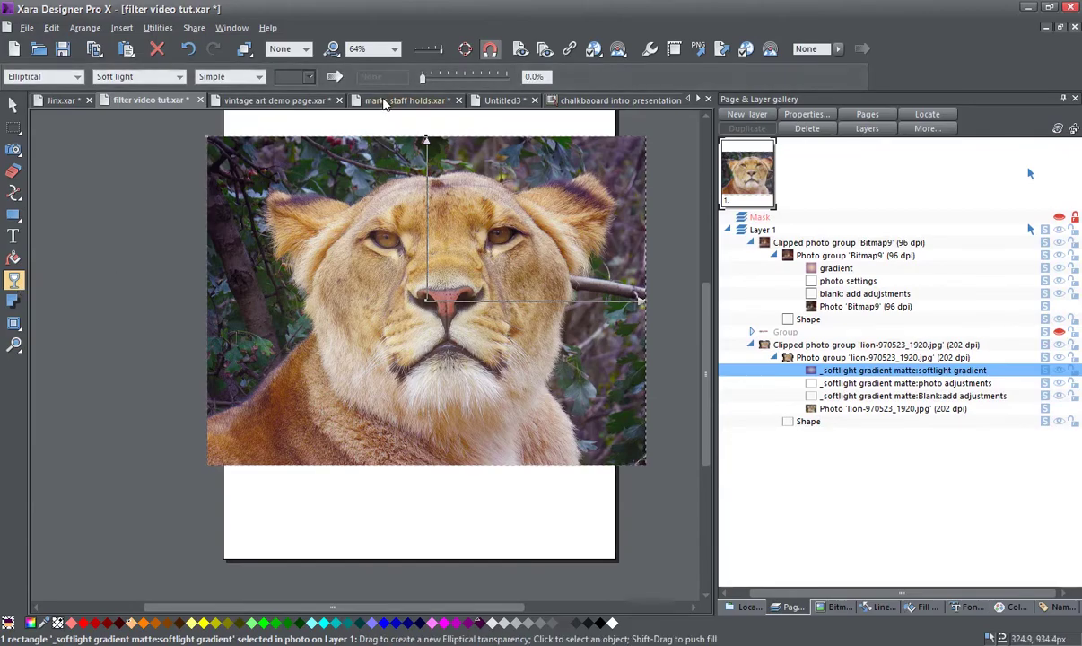
drag(424, 81, 465, 89)
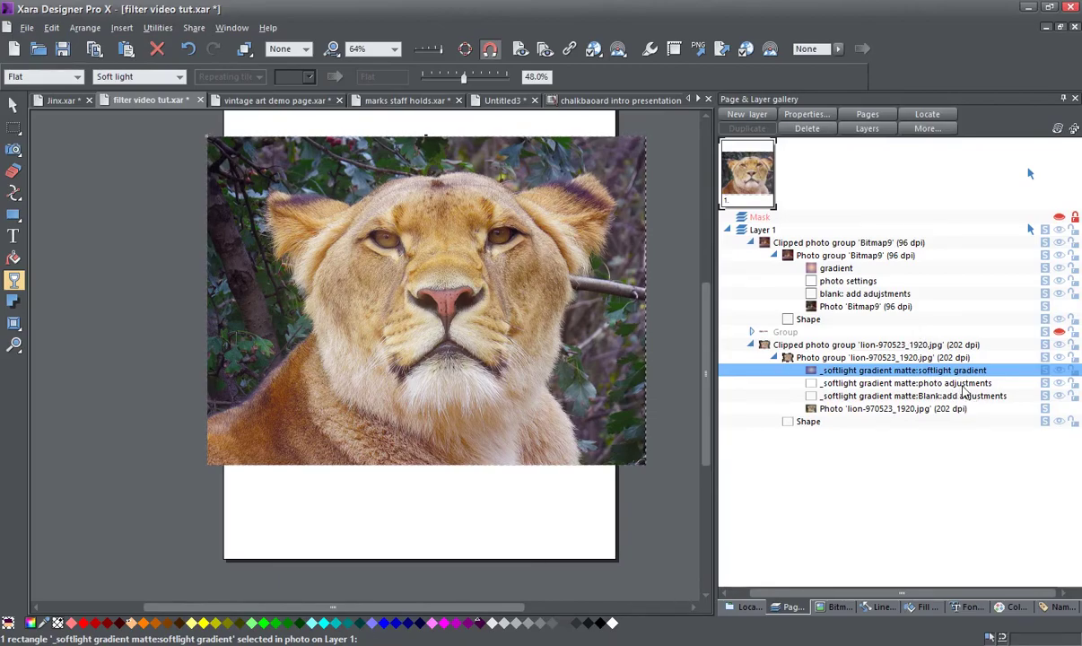
- Try 23.5% Enhance transparency on the lion photo's photo adjustments region, and return it to 0%
click(963, 386)
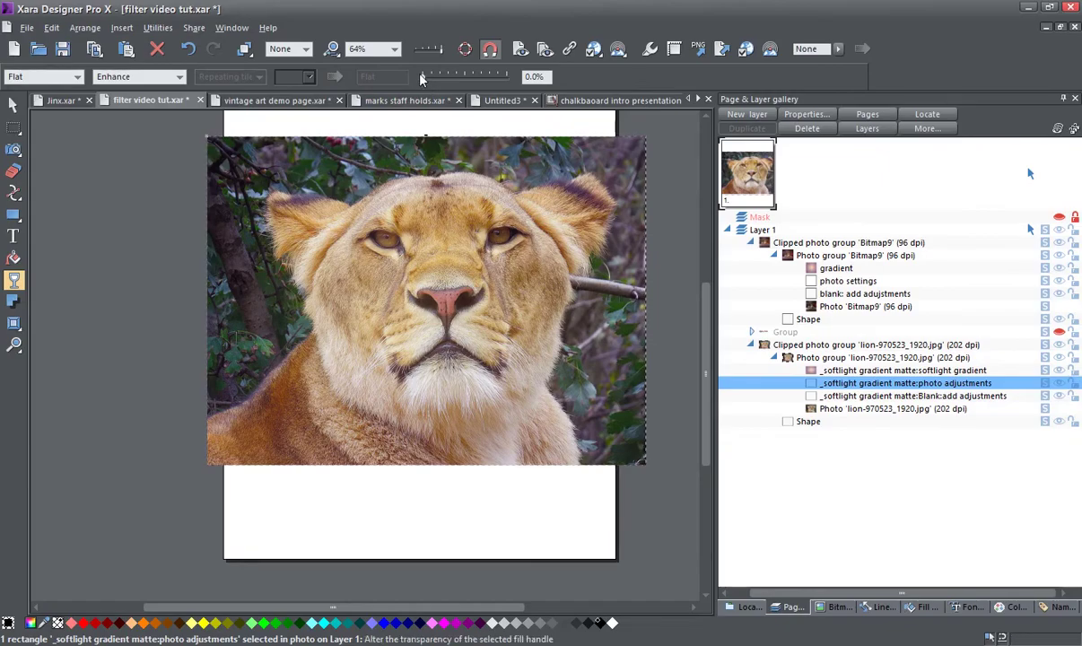
drag(420, 79, 444, 83)
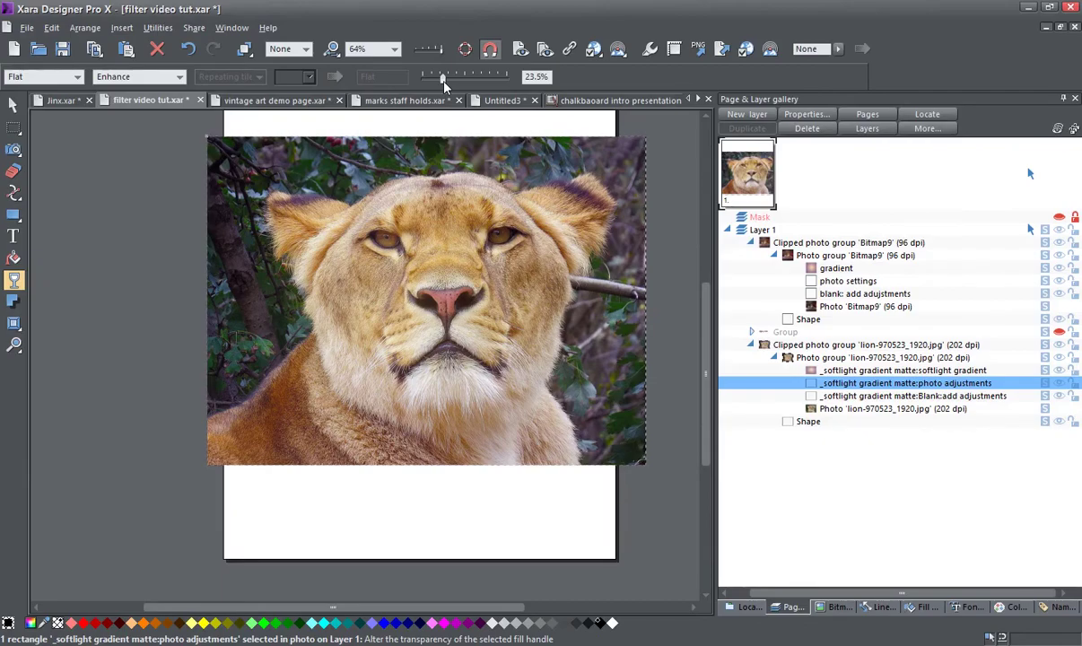
drag(442, 83, 423, 89)
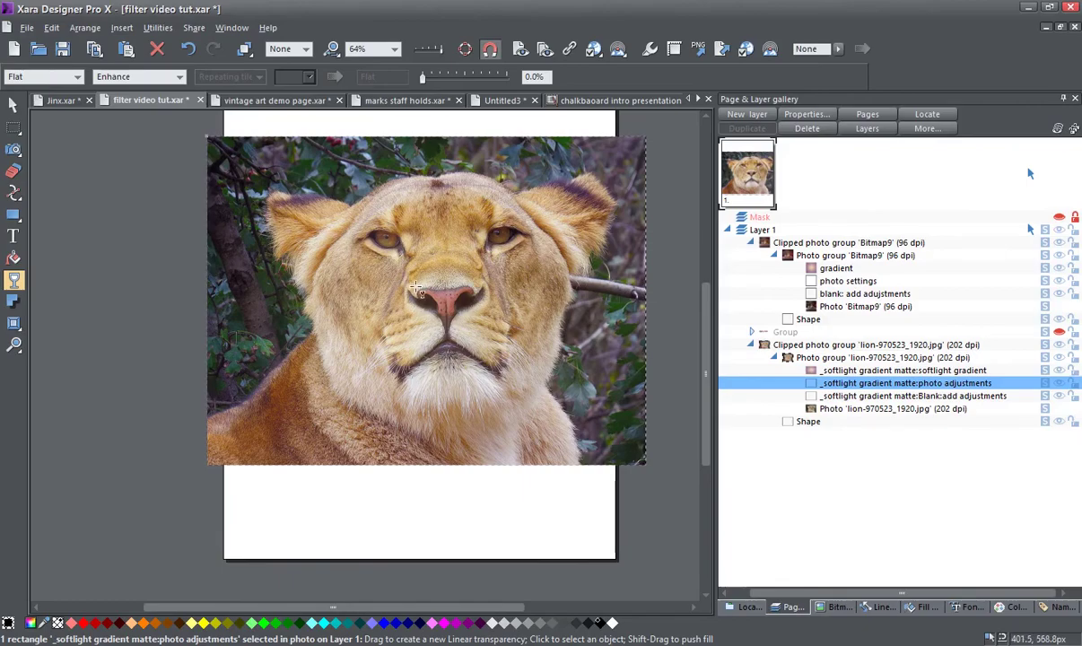
scroll(416, 287, down, 2)
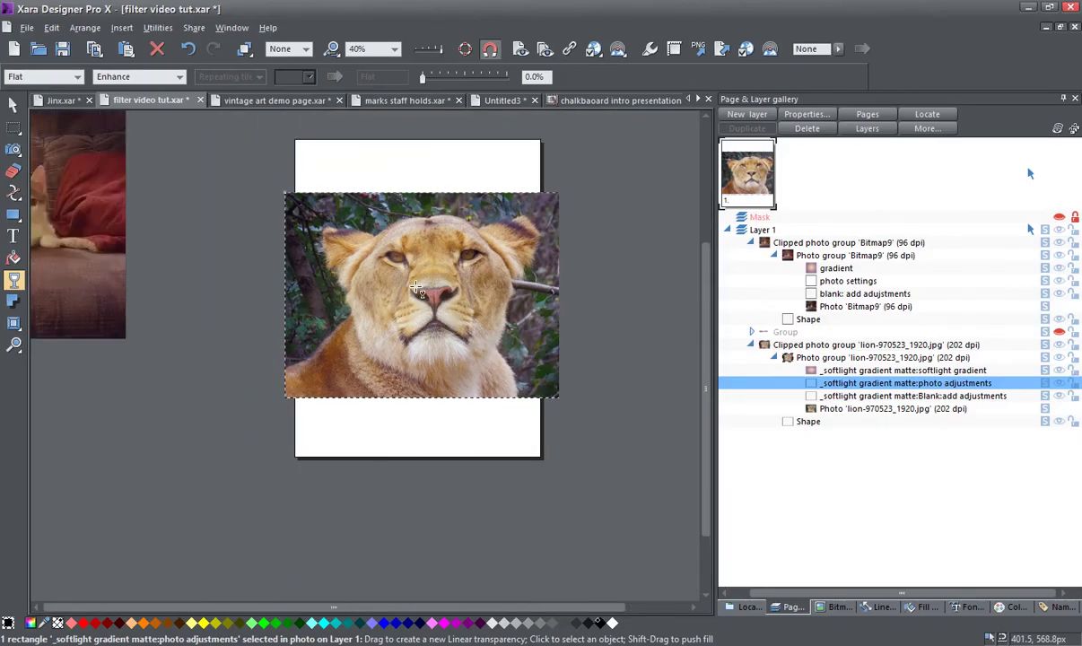